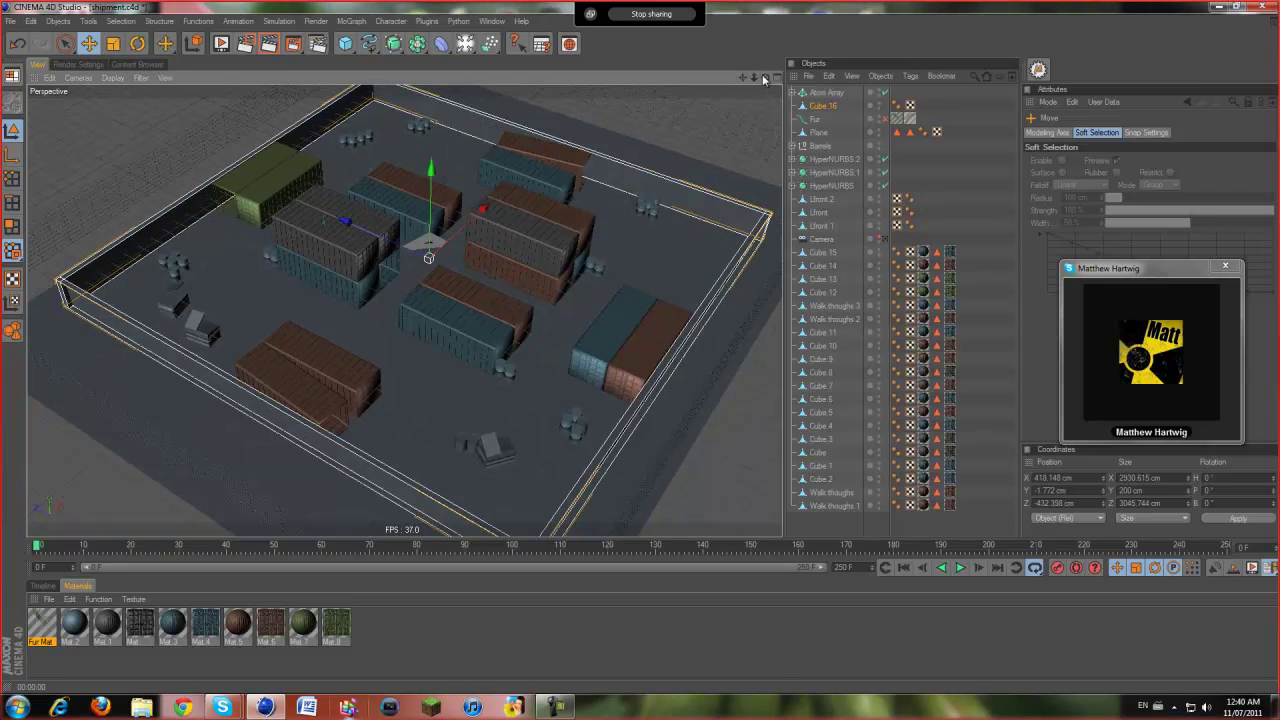
- Scale down the Atom Array wireframe fence to enclose the containers more tightly
mouse_move(635, 356)
left_mouse_down("alt")
mouse_move(649, 360)
mouse_move(621, 365)
mouse_move(640, 339)
left_mouse_up("alt")
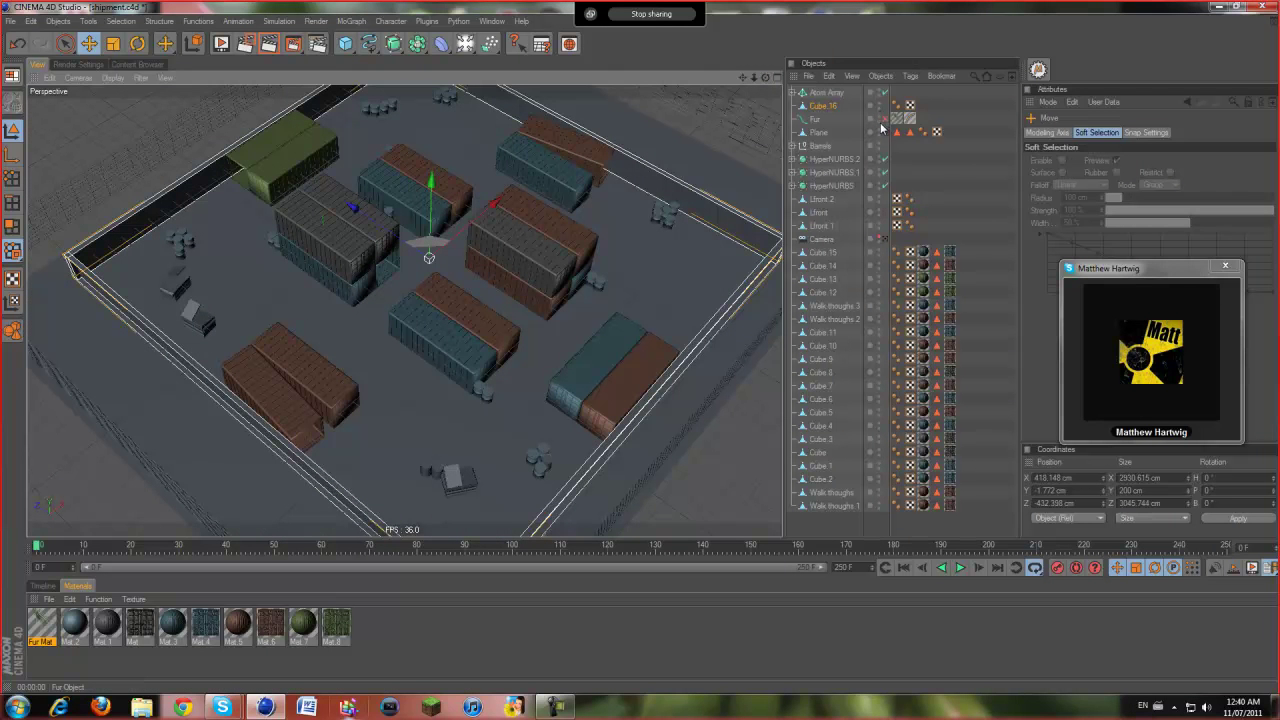
scroll(593, 284, "up", 1)
scroll(615, 280, "up", 1)
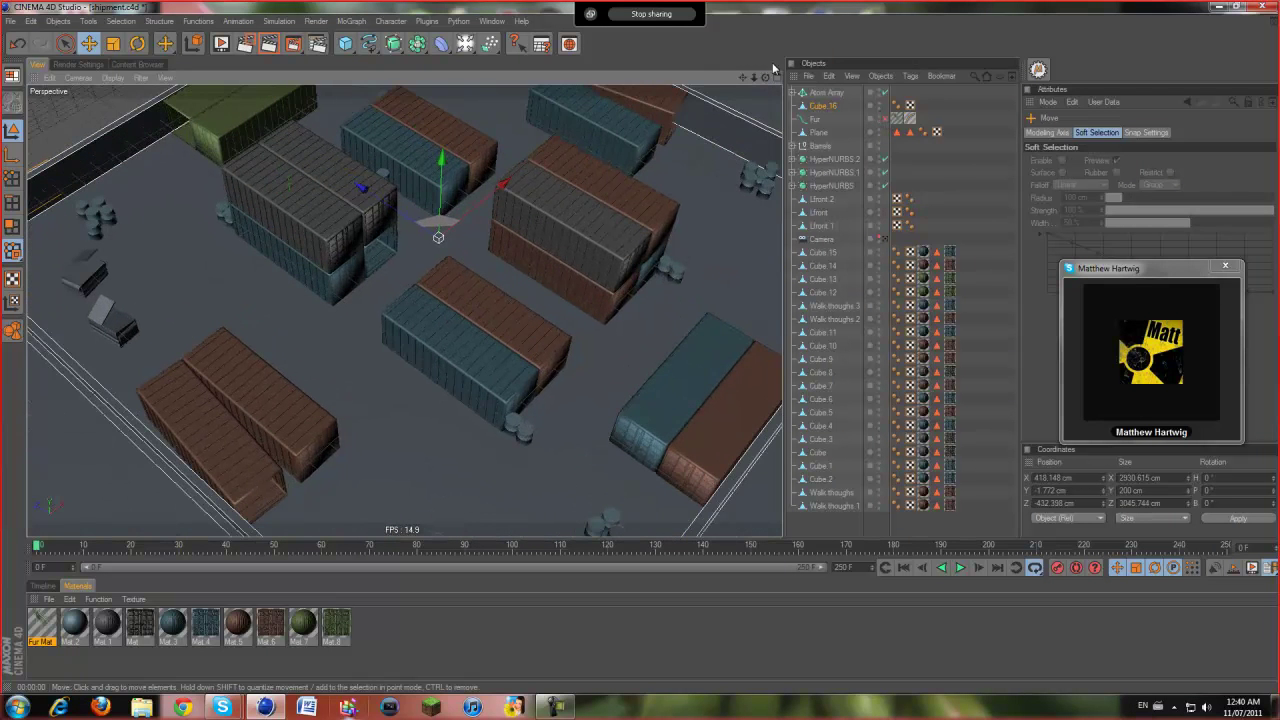
scroll(735, 102, "down", 1)
scroll(700, 250, "down", 1)
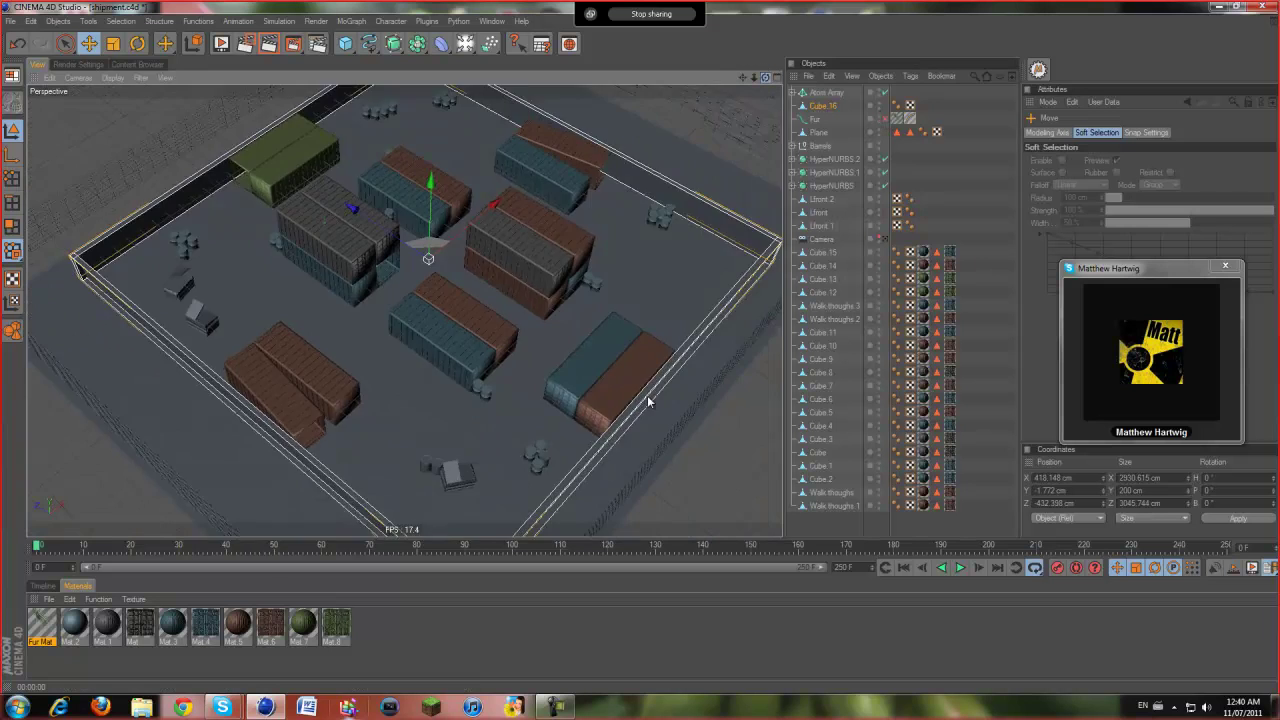
scroll(647, 395, "down", 1)
mouse_move(640, 346)
left_mouse_down("alt")
mouse_move(670, 340)
mouse_move(640, 347)
left_mouse_up("alt")
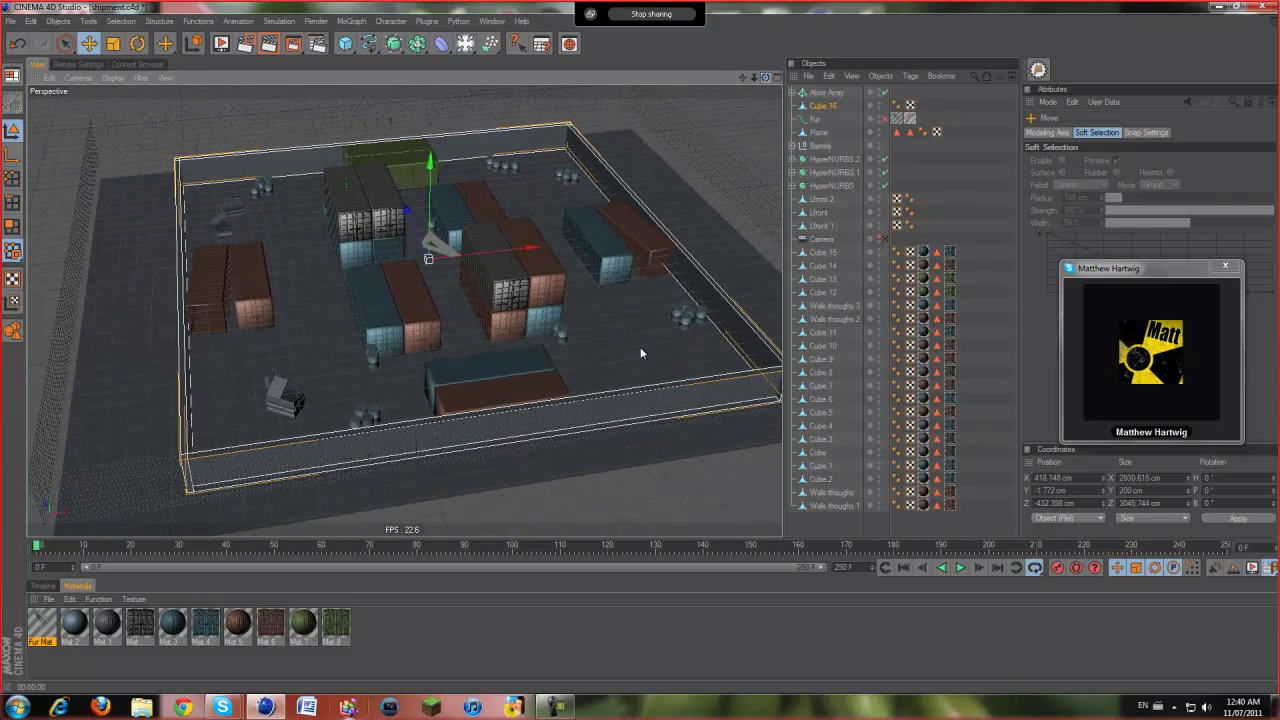
left_click(682, 156)
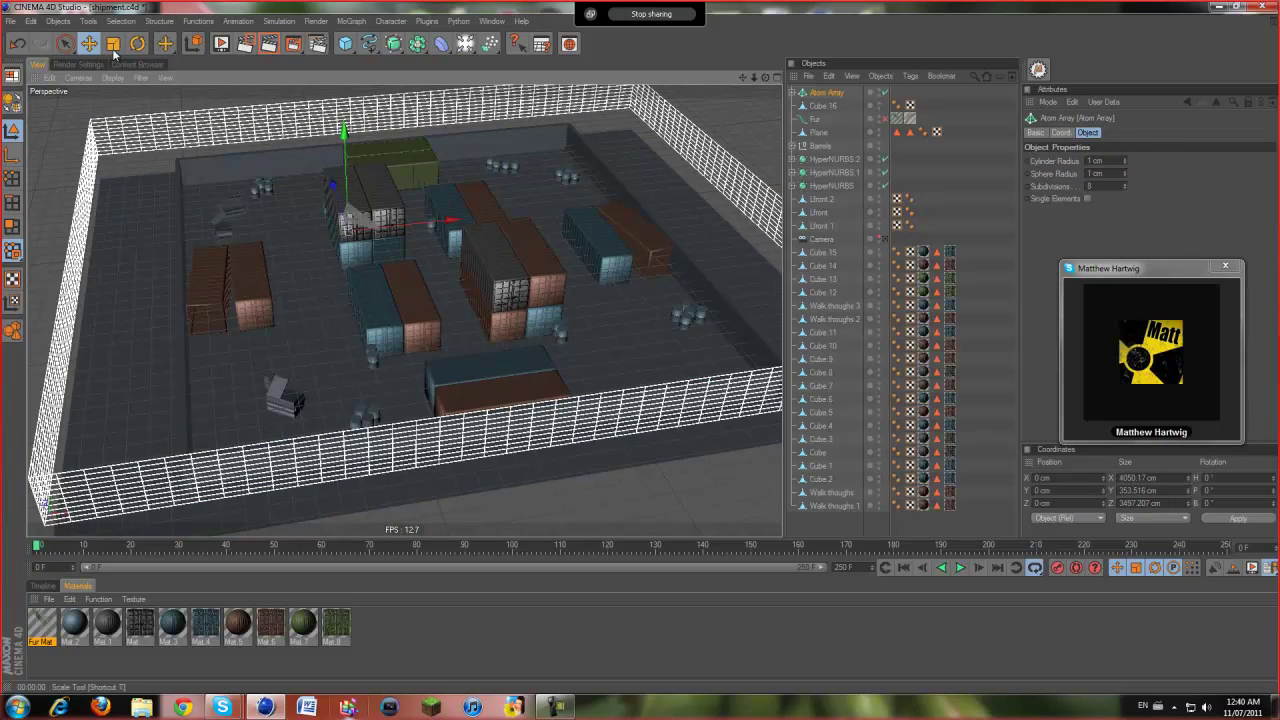
key("t")
mouse_move(628, 348)
left_mouse_down()
mouse_move(499, 343)
mouse_move(655, 350)
mouse_move(645, 344)
left_mouse_up()
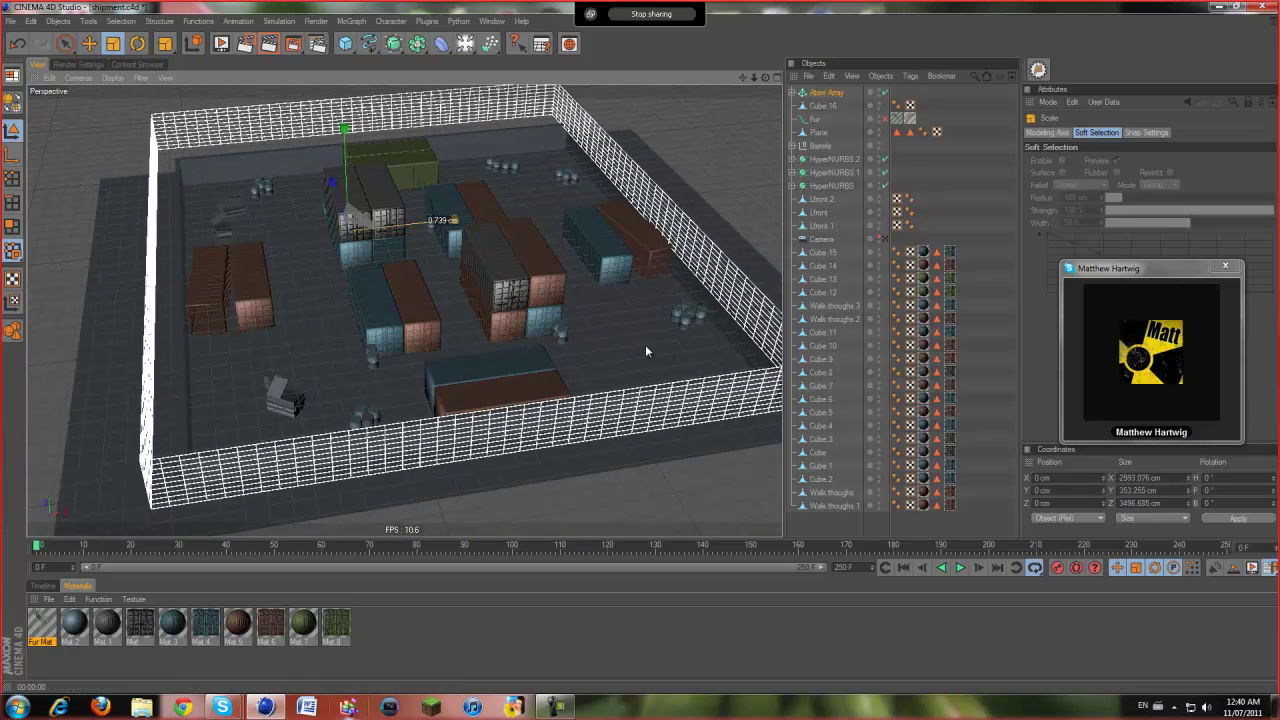
- In the four-view layout, scale the Atom Array fence's width and depth in the Top view
middle_click(542, 199)
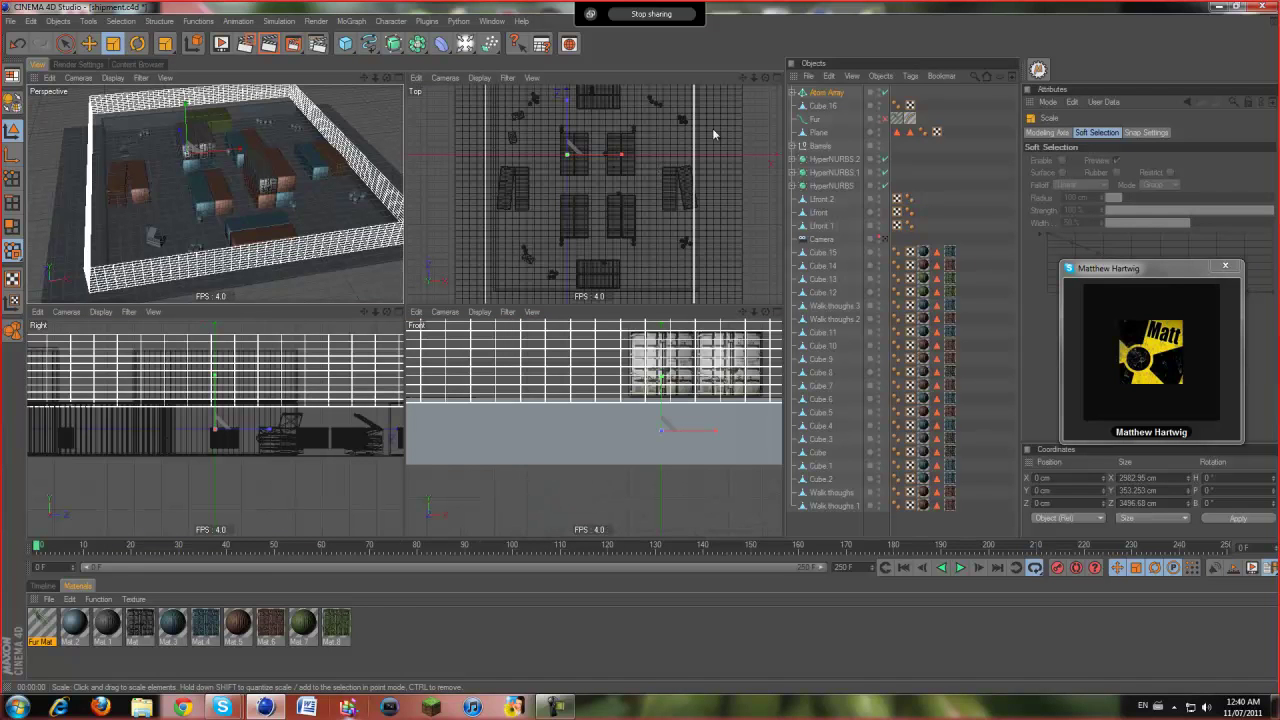
left_click_drag(744, 77, 641, 316)
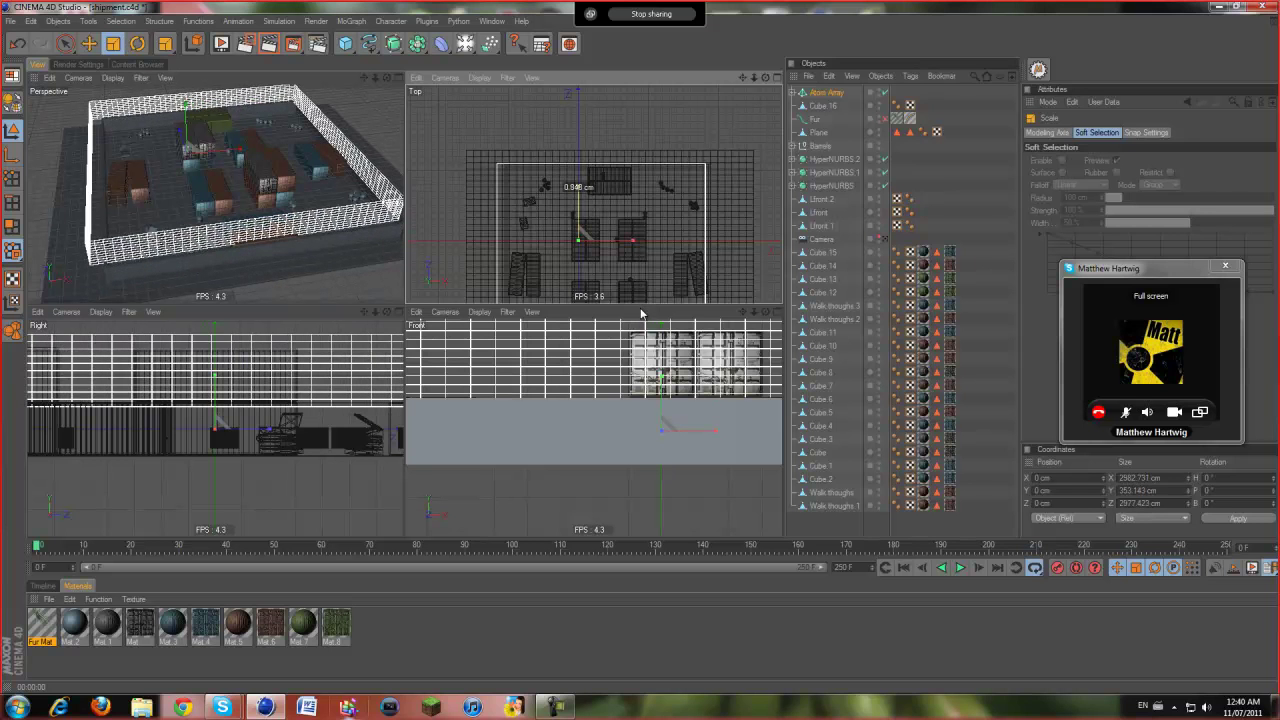
left_click_drag(641, 316, 641, 318)
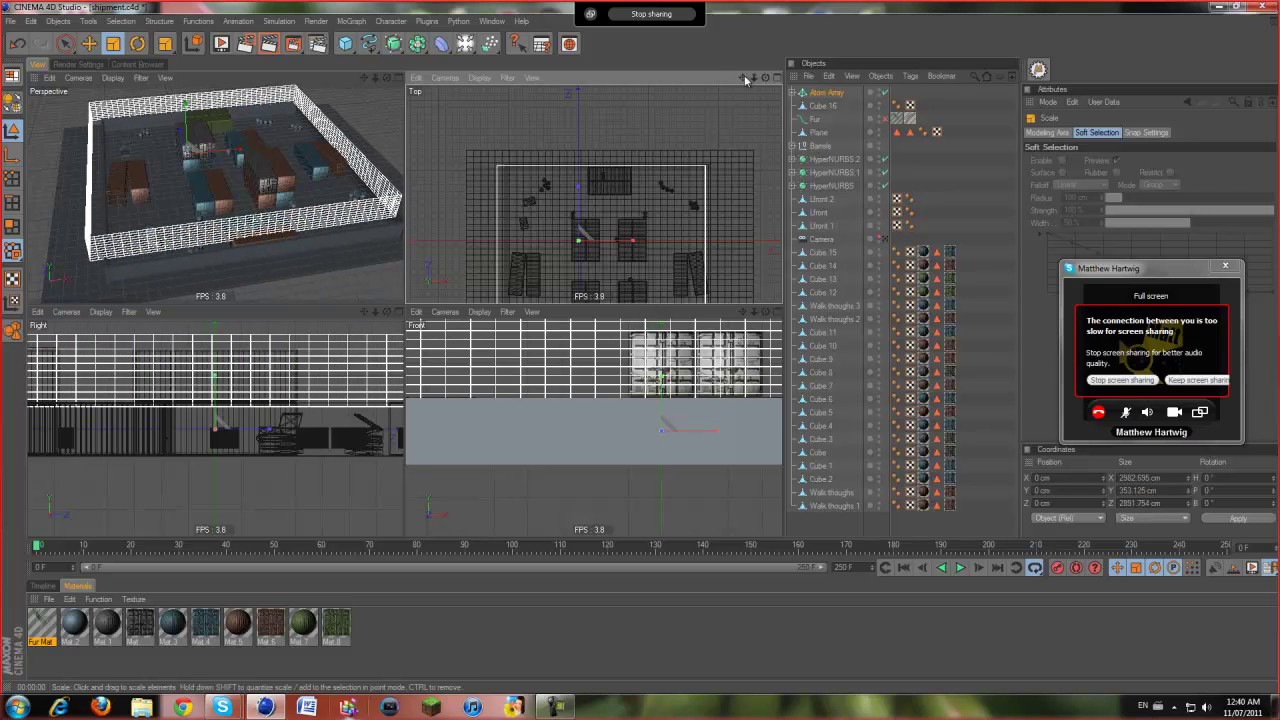
left_click_drag(743, 78, 745, 82)
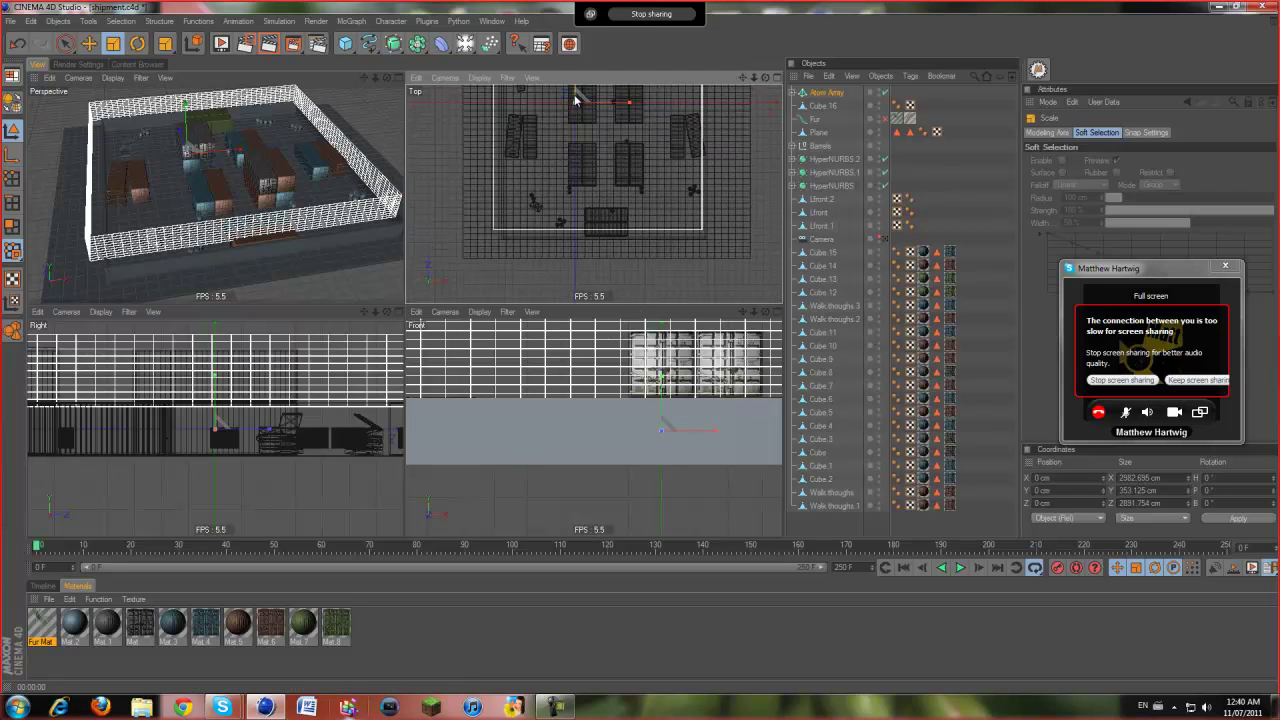
left_click_drag(575, 100, 642, 310)
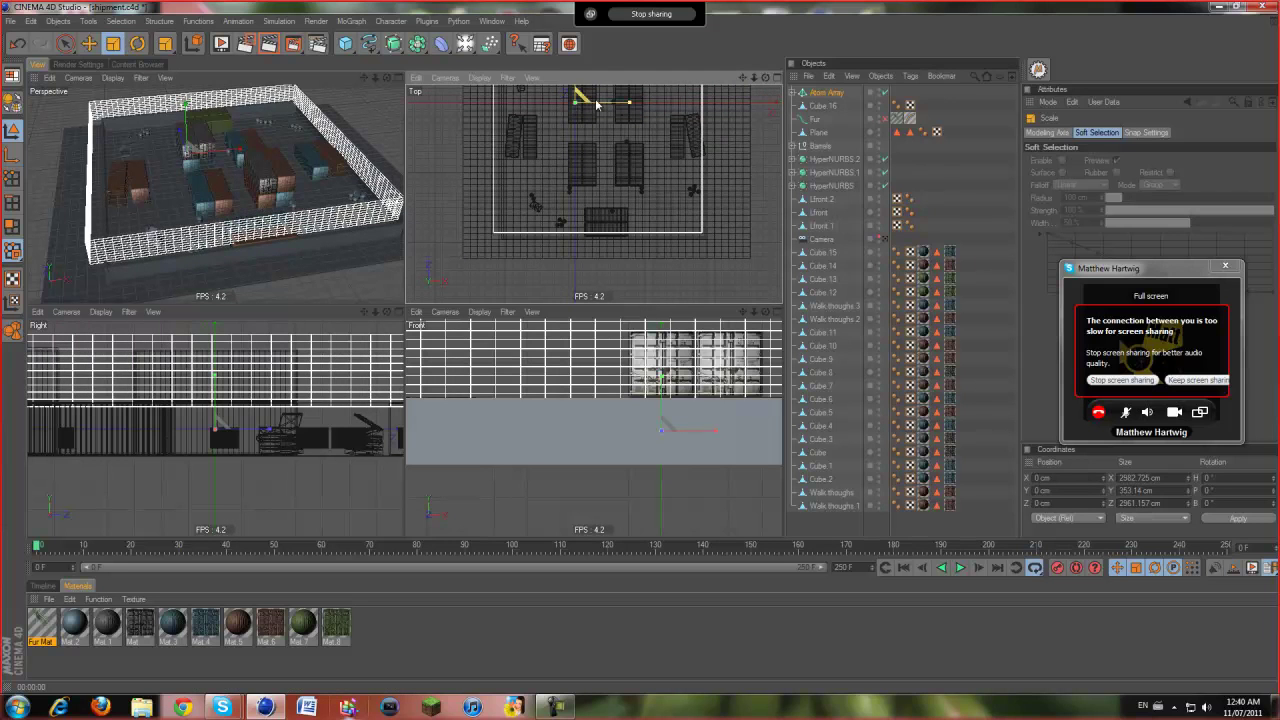
left_click_drag(642, 310, 548, 101)
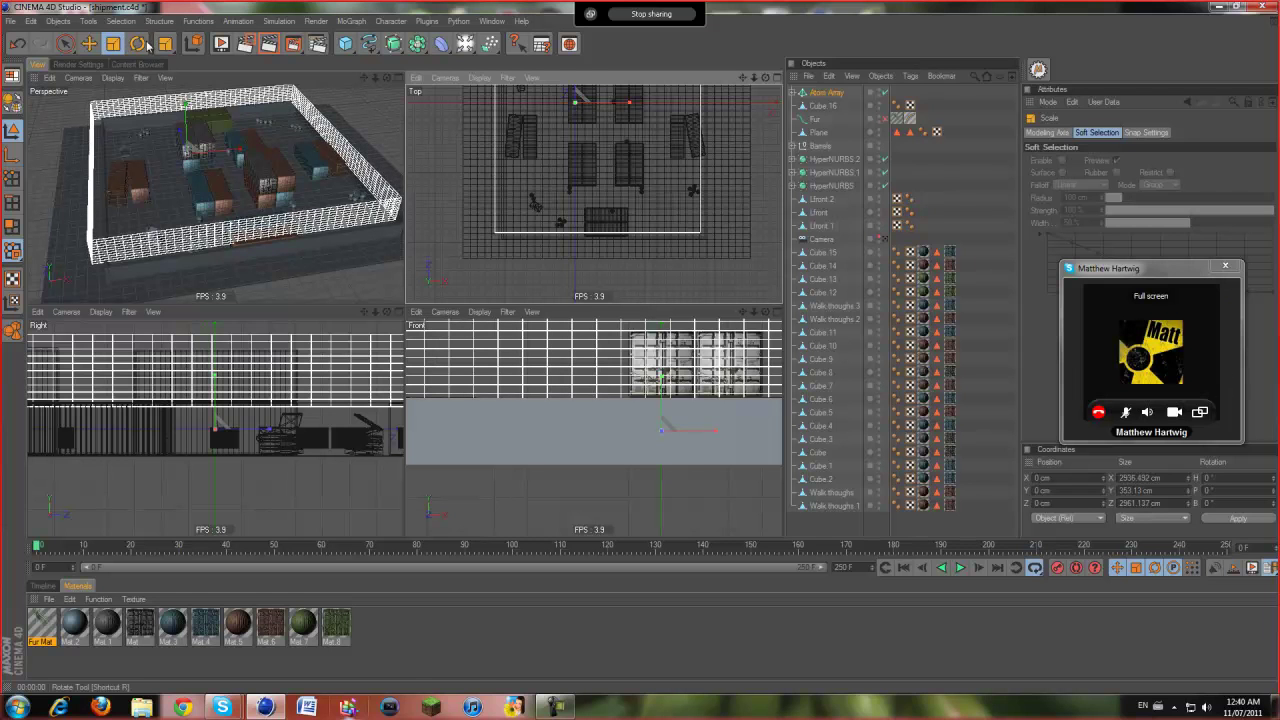
- Move the fence in X and Z to line it up with the container yard
left_click(89, 43)
left_click_drag(659, 239, 640, 303)
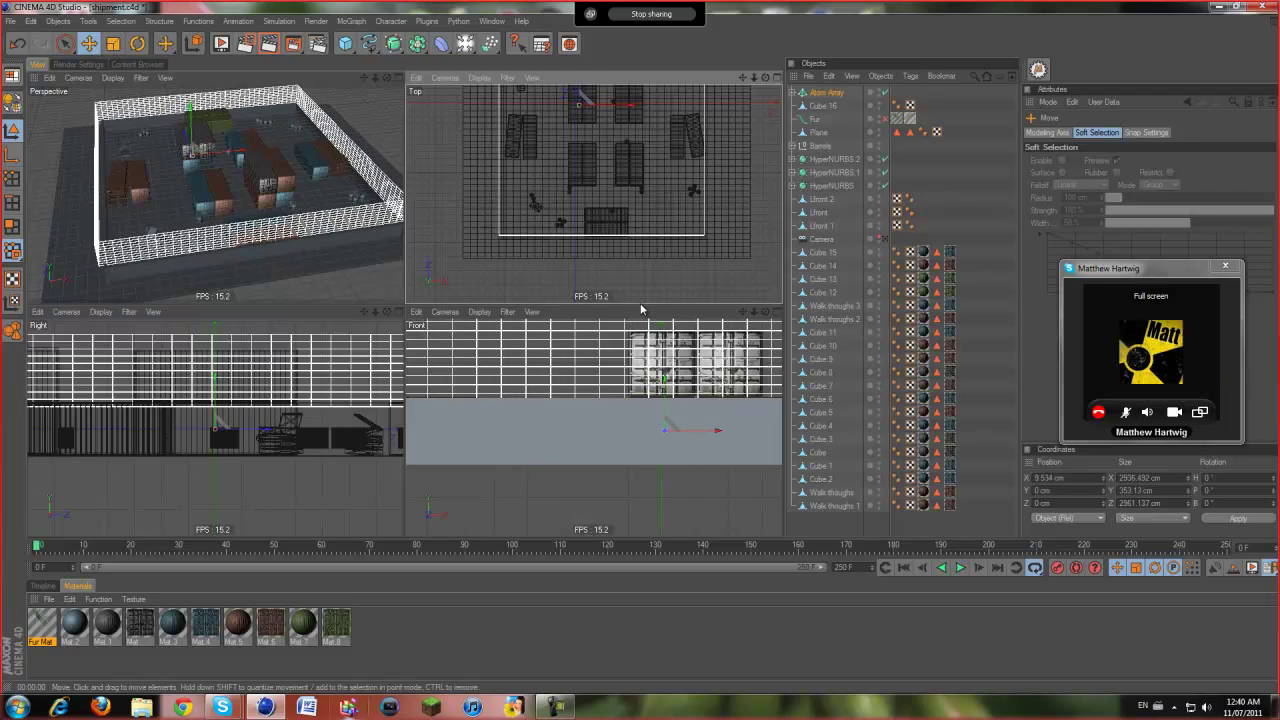
left_click_drag(763, 75, 191, 91)
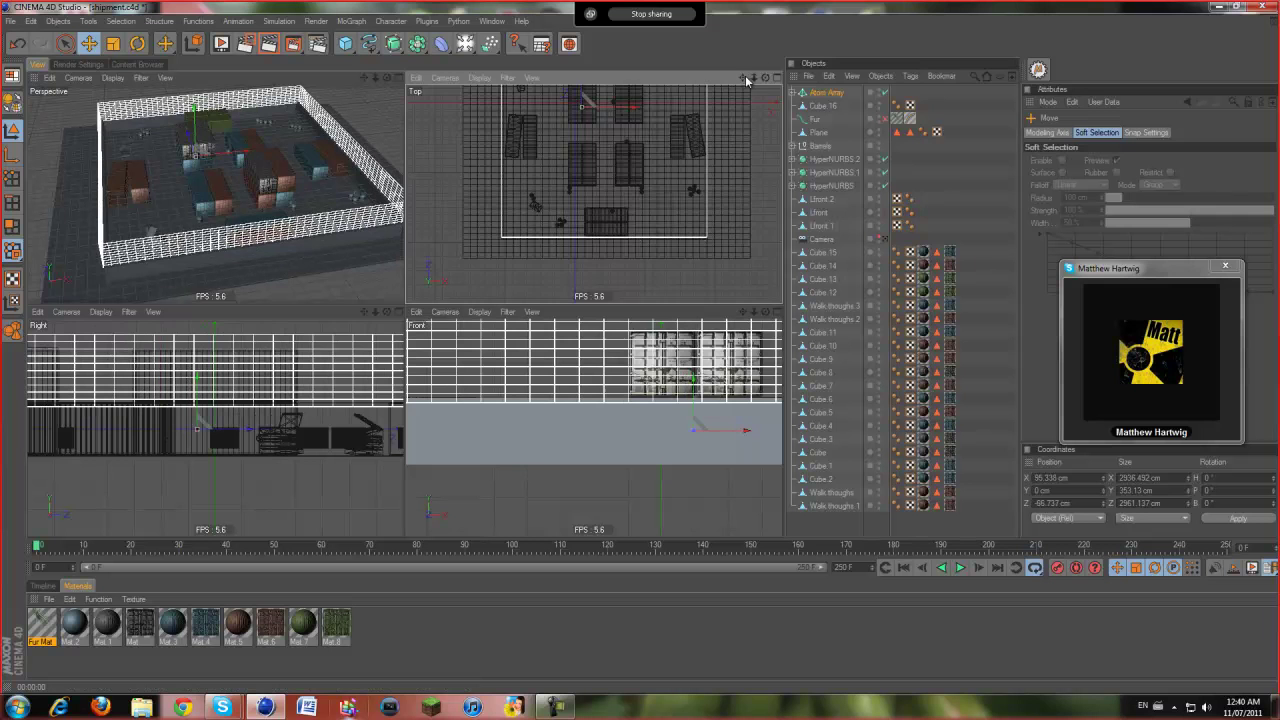
- Maximise the Perspective view, render a test region, and view the containers from above
middle_click(191, 91)
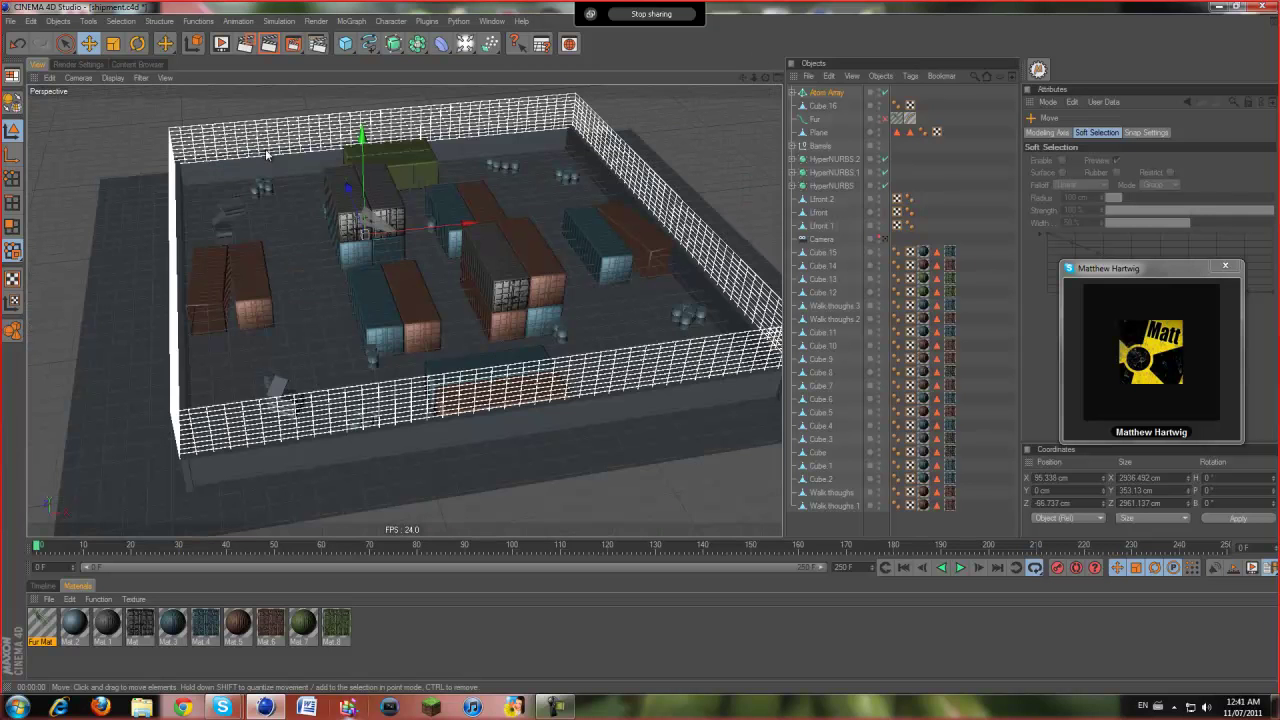
scroll(389, 219, "up", 3)
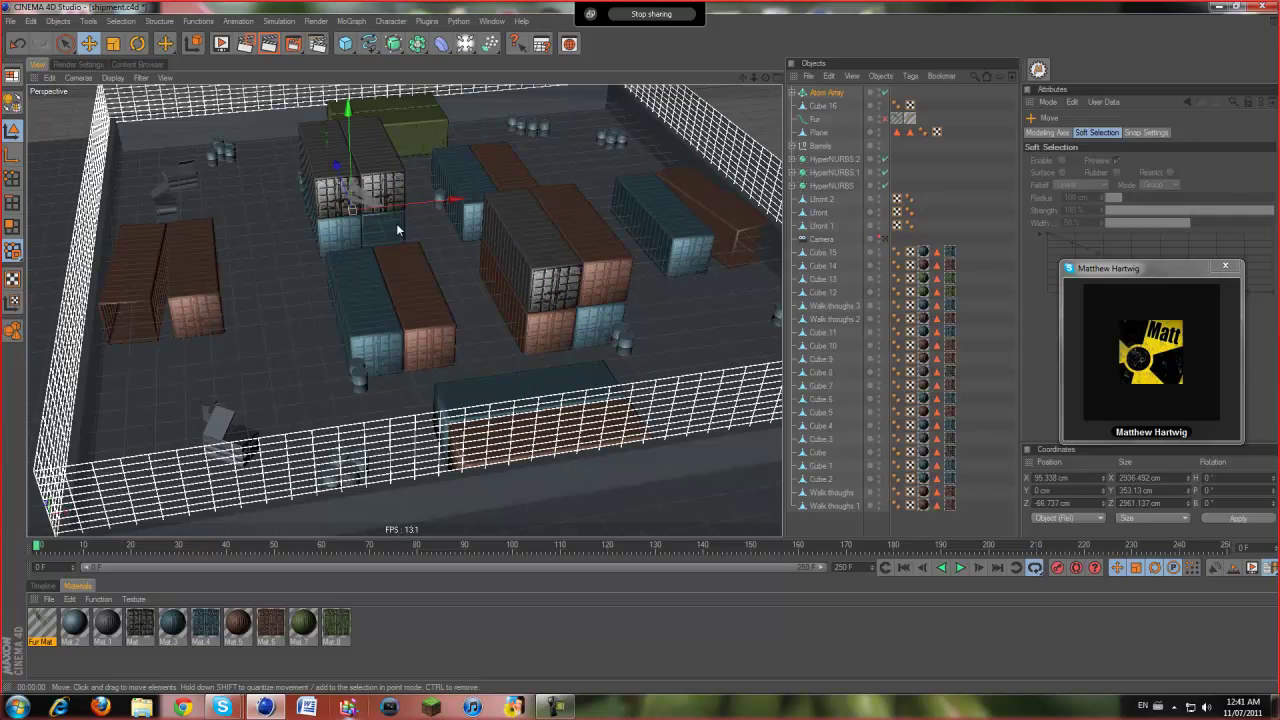
scroll(567, 221, "down", 1)
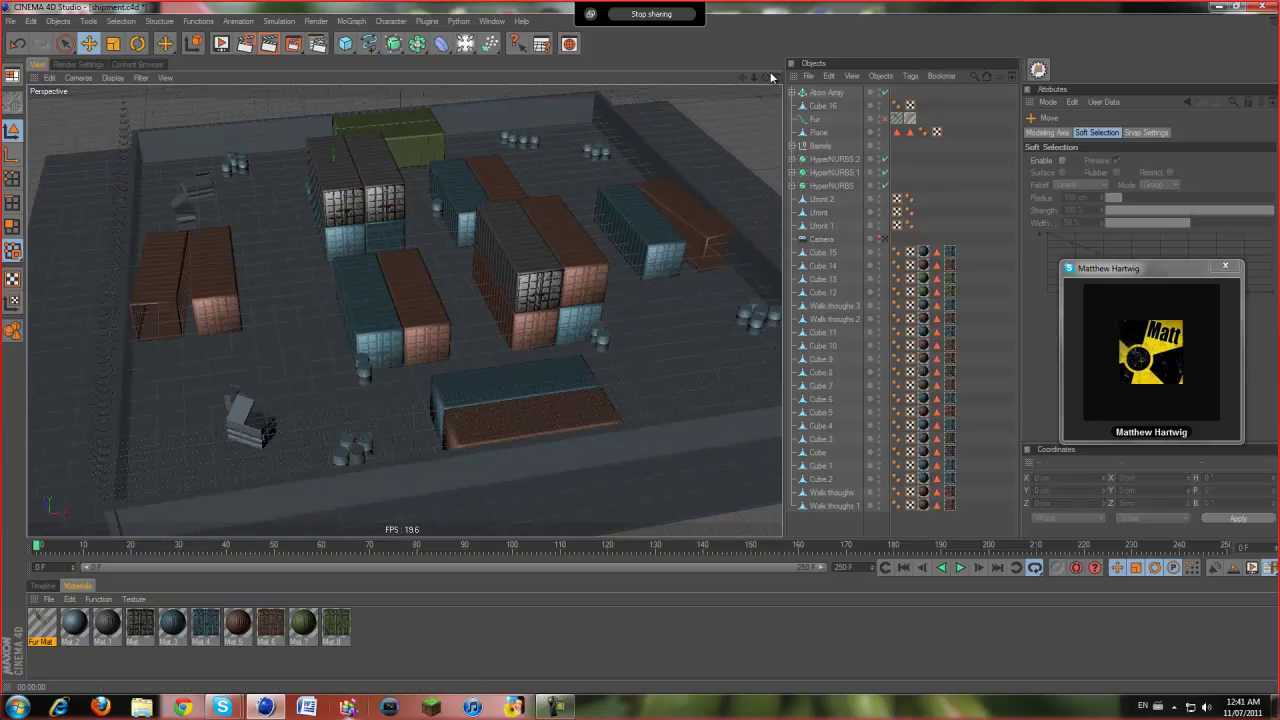
mouse_move(765, 77)
left_mouse_down()
mouse_move(633, 355)
mouse_move(668, 90)
left_mouse_up()
left_click(250, 48)
left_click_drag(330, 210, 459, 279)
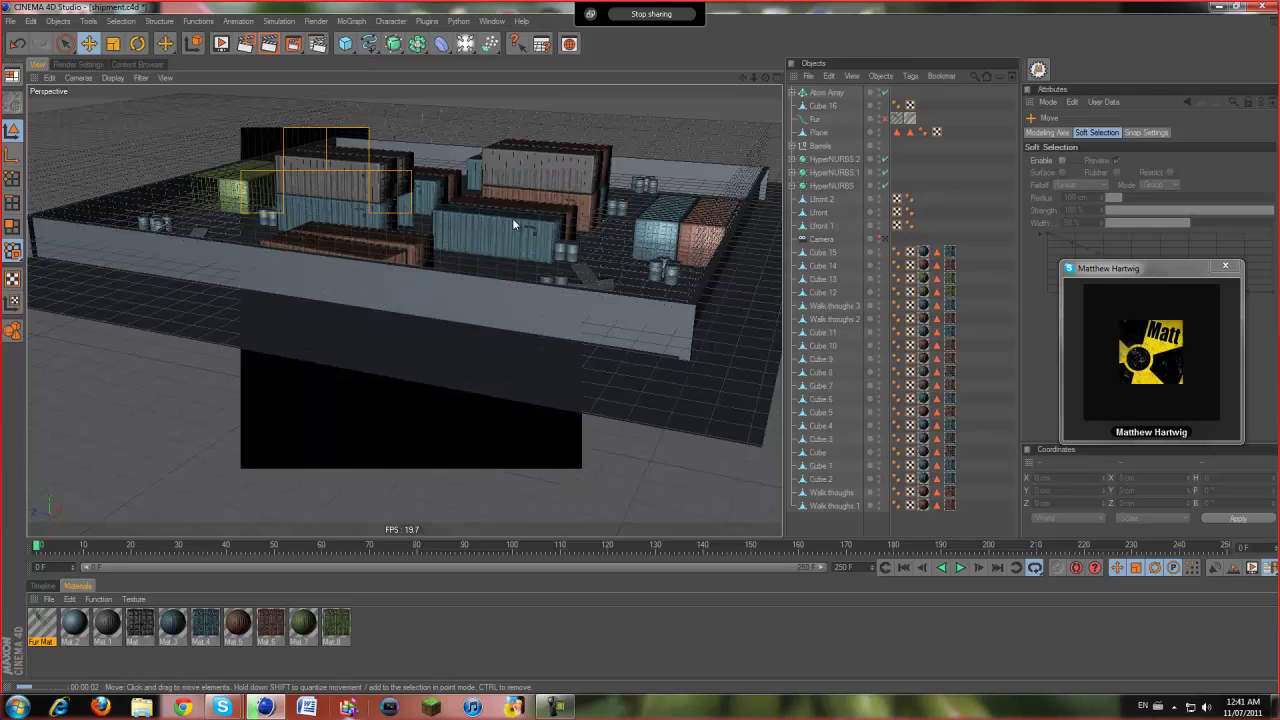
scroll(642, 112, "up", 5)
scroll(642, 112, "down", 2)
left_click_drag(623, 350, 744, 77, "alt")
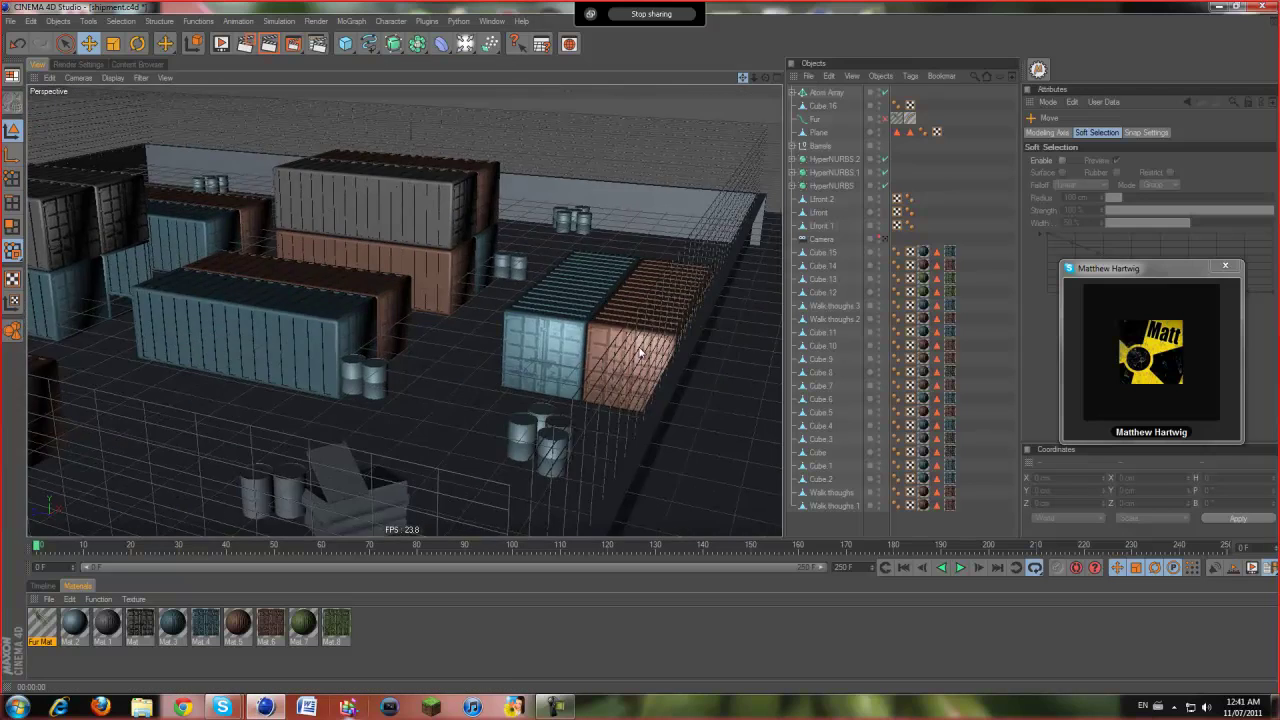
mouse_move(640, 346)
left_mouse_down("alt")
mouse_move(759, 74)
mouse_move(640, 340)
left_mouse_up("alt")
scroll(621, 212, "down", 2)
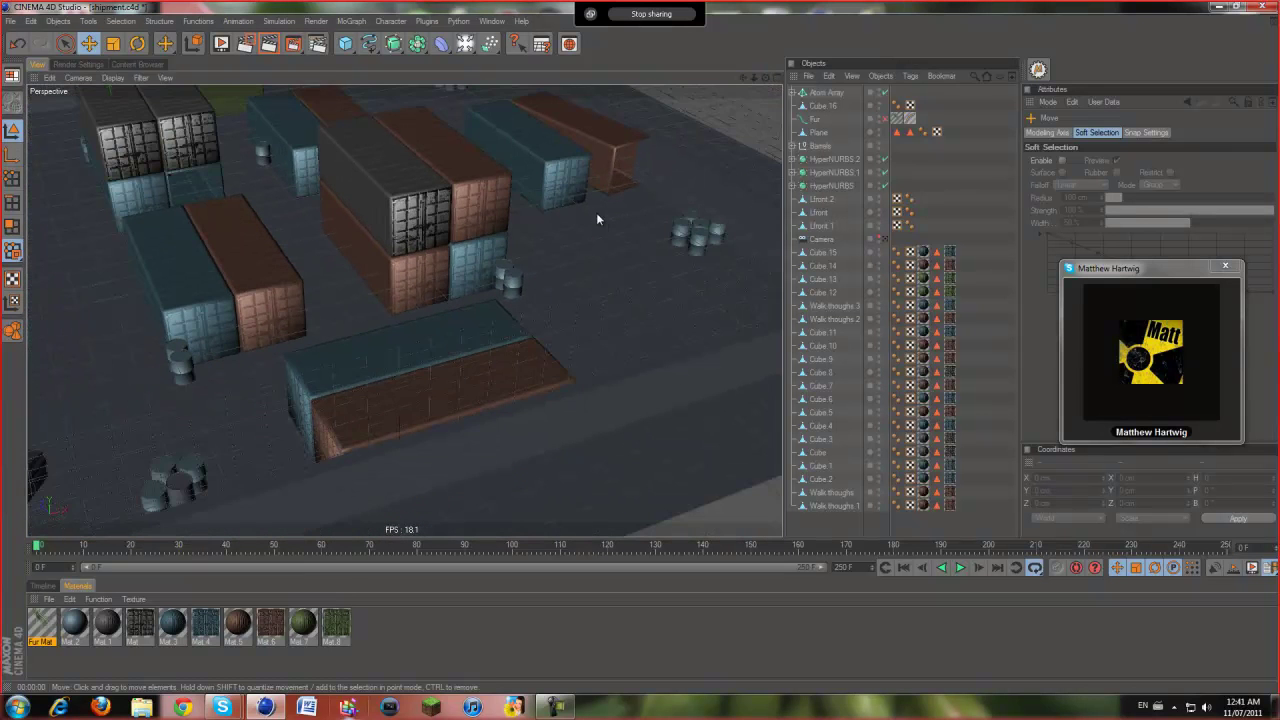
scroll(596, 212, "down", 2)
- Nudge the Cube 16 ground along X, reframe the yard, and switch to the Scale tool
left_click(663, 198)
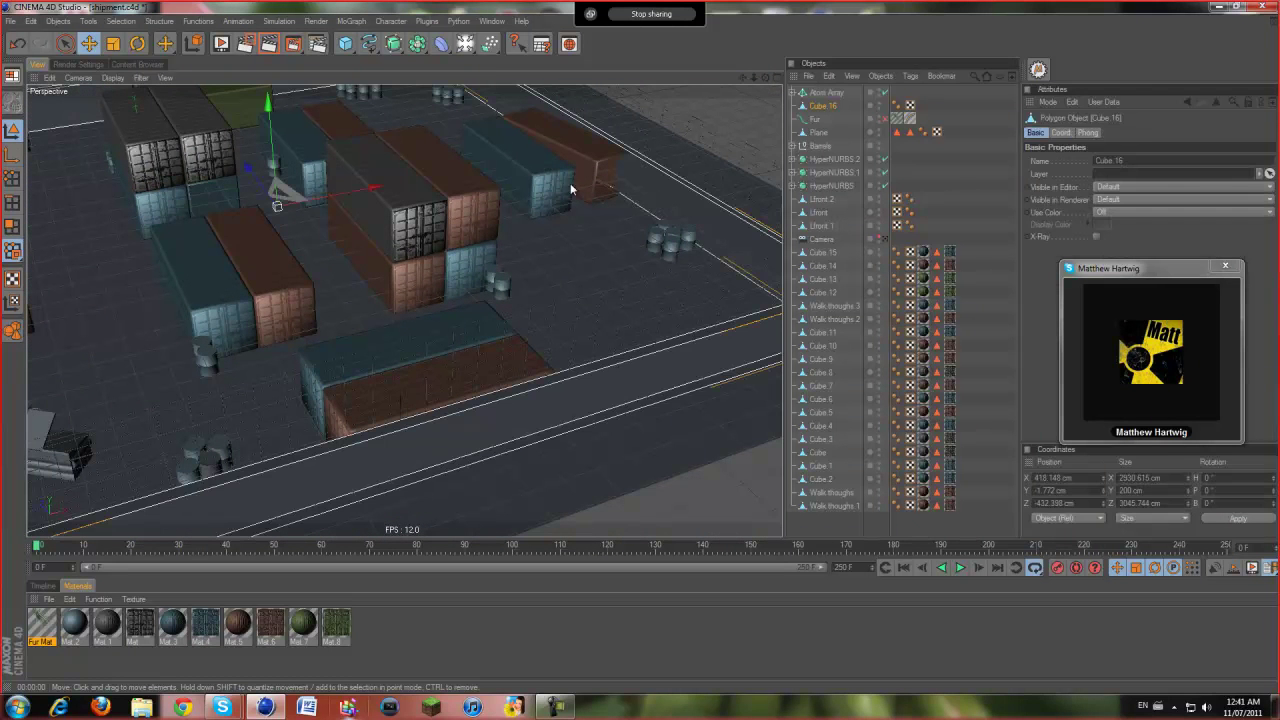
left_click_drag(378, 190, 395, 186)
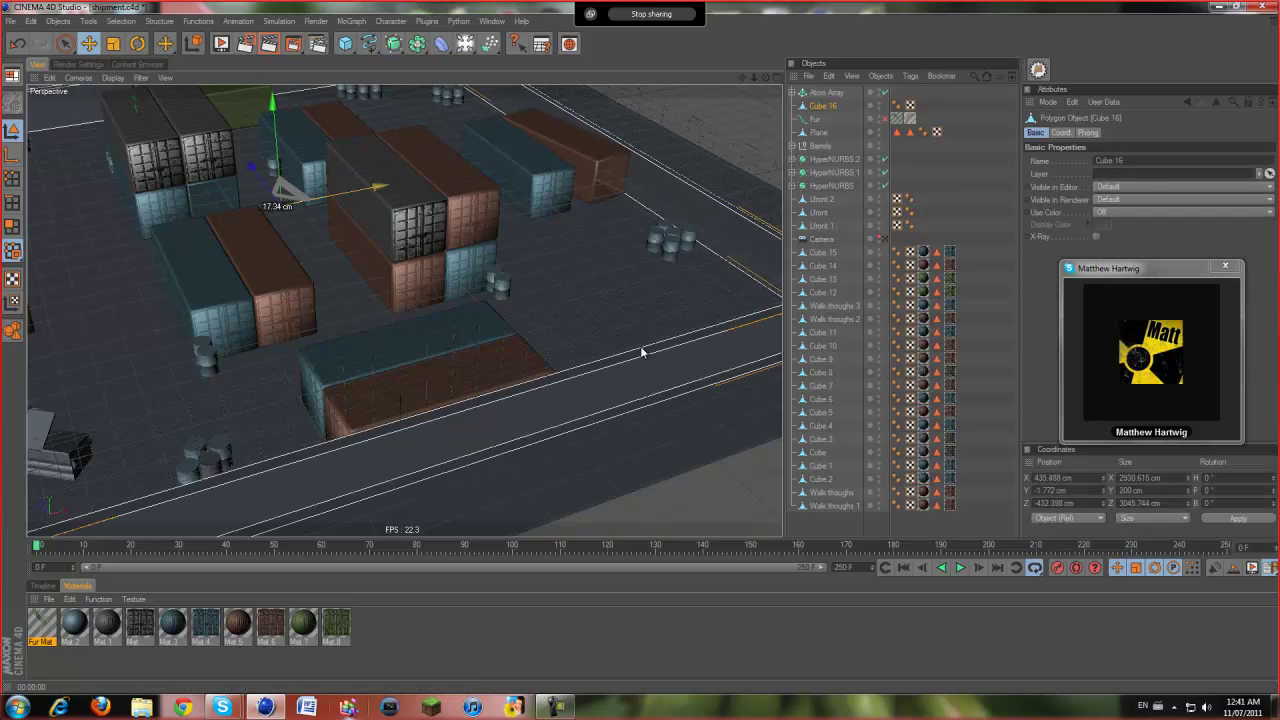
mouse_move(700, 136)
left_mouse_down("alt")
mouse_move(654, 342)
mouse_move(435, 218)
left_mouse_up("alt")
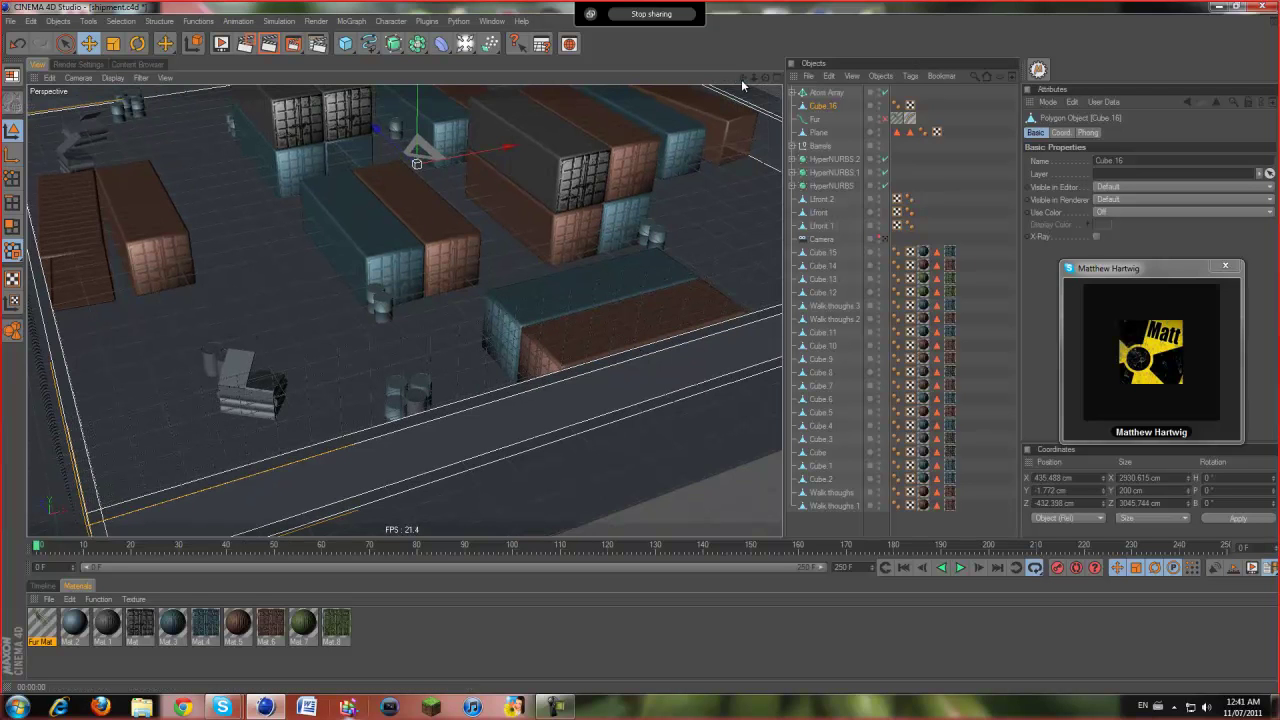
left_click_drag(266, 341, 638, 345, "alt")
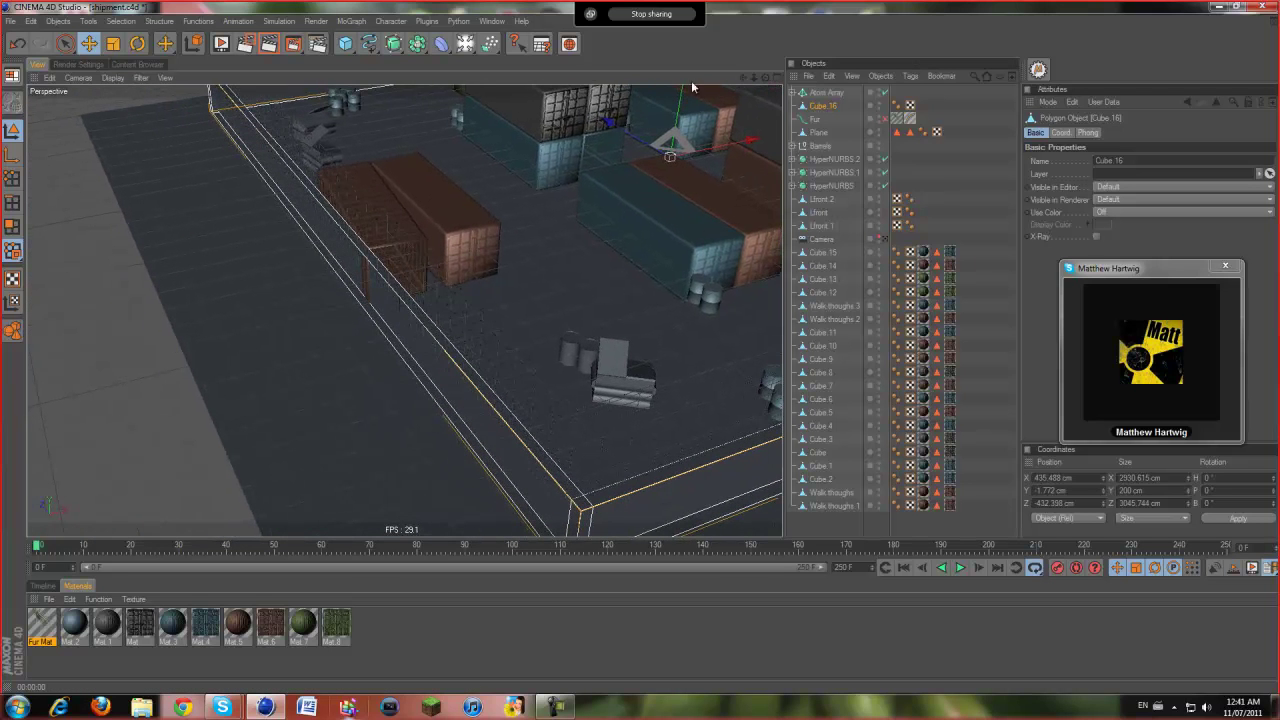
left_click(113, 44)
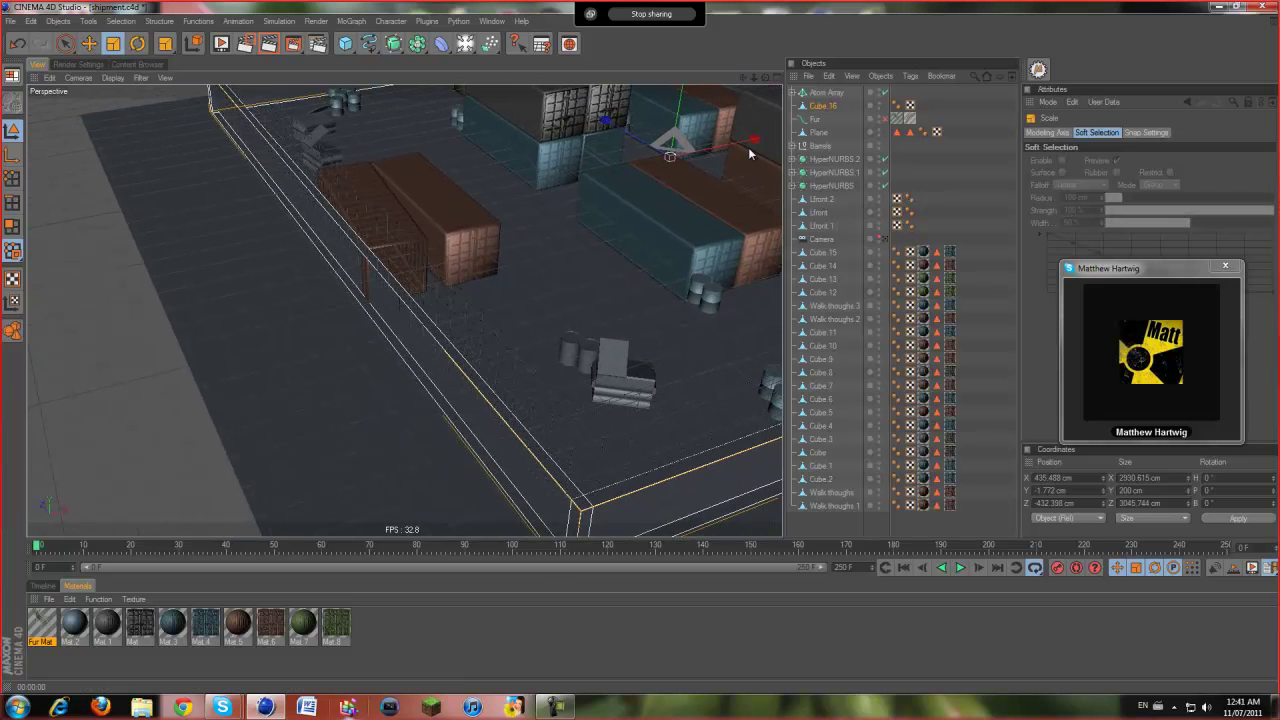
- With the Move tool active, view the brown containers, the dark strip and a side-on yard overview
left_click_drag(753, 143, 642, 346, "alt")
scroll(446, 204, "up", 3)
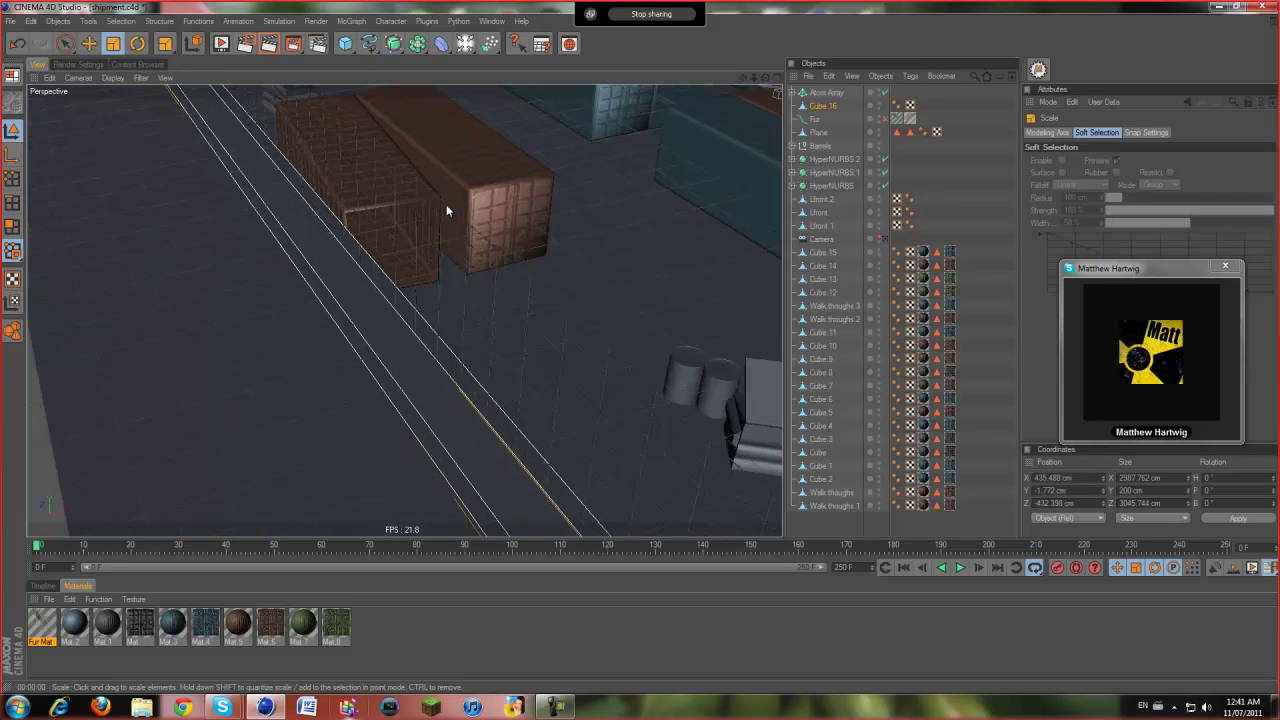
scroll(717, 116, "up", 2)
scroll(765, 76, "up", 2)
scroll(658, 386, "up", 3)
scroll(592, 88, "up", 2)
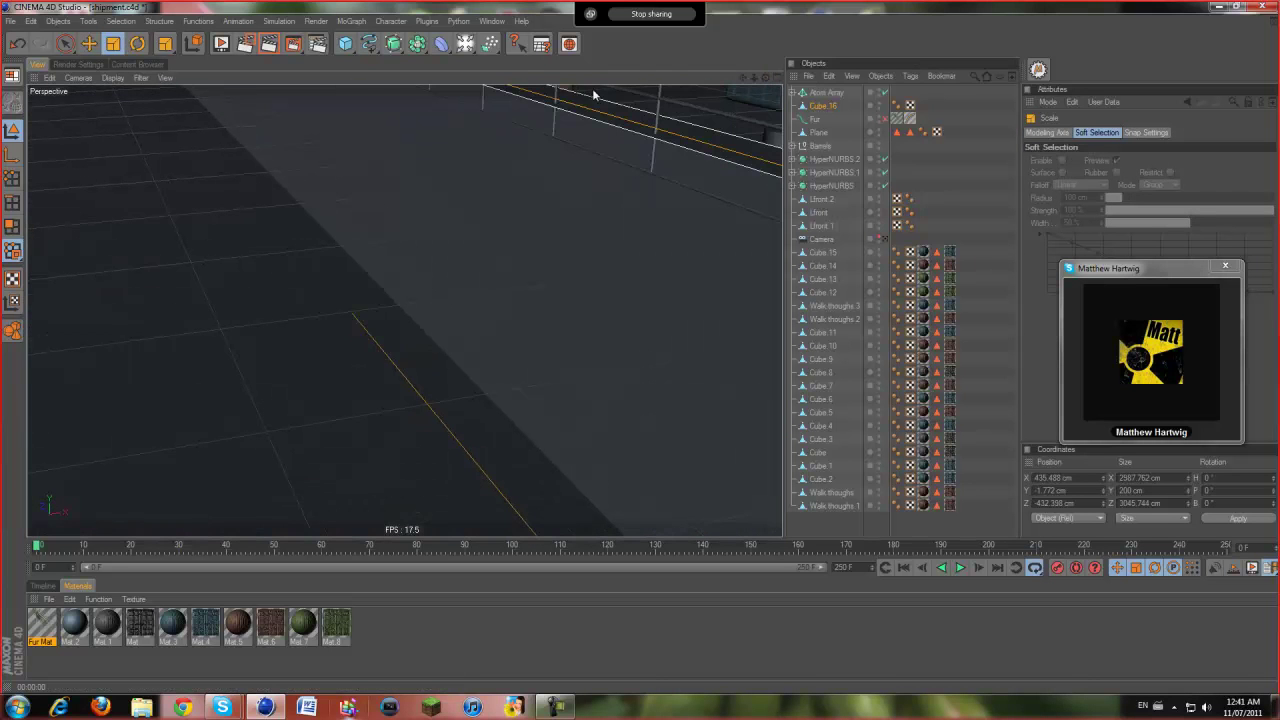
left_click(89, 44)
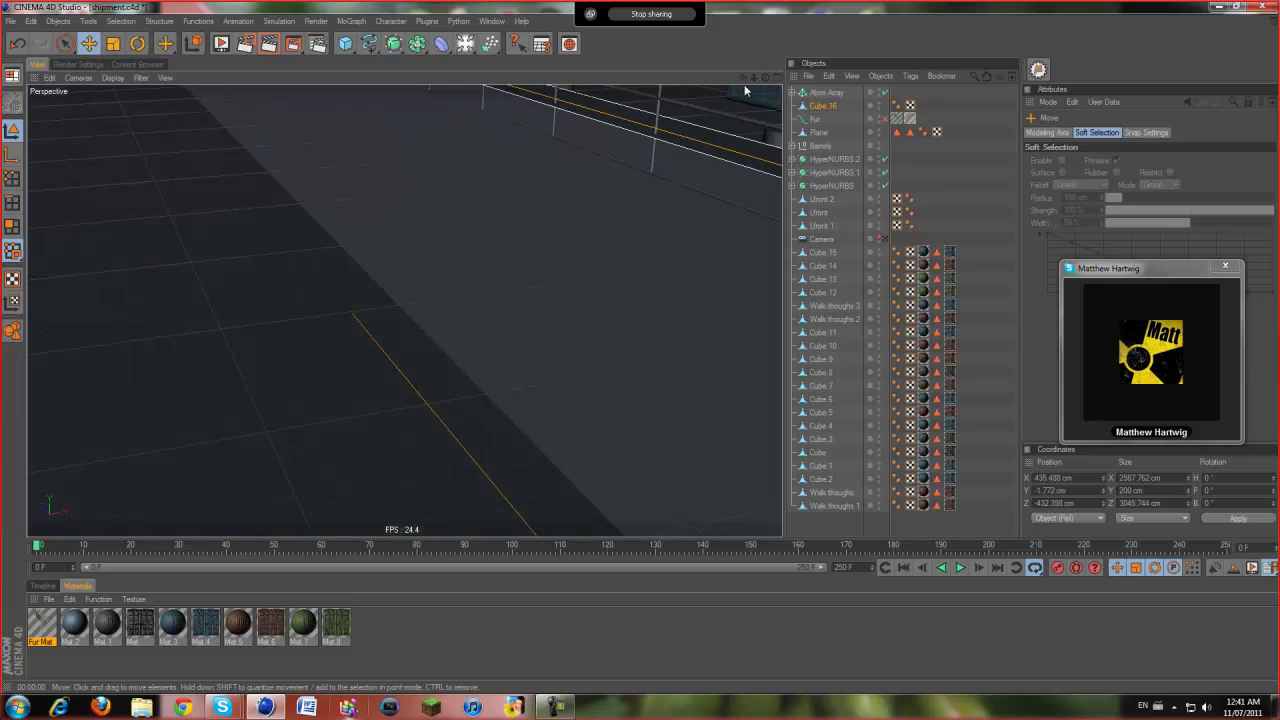
scroll(648, 366, "down", 3)
scroll(648, 364, "down", 3)
scroll(640, 345, "down", 1)
scroll(638, 344, "down", 1)
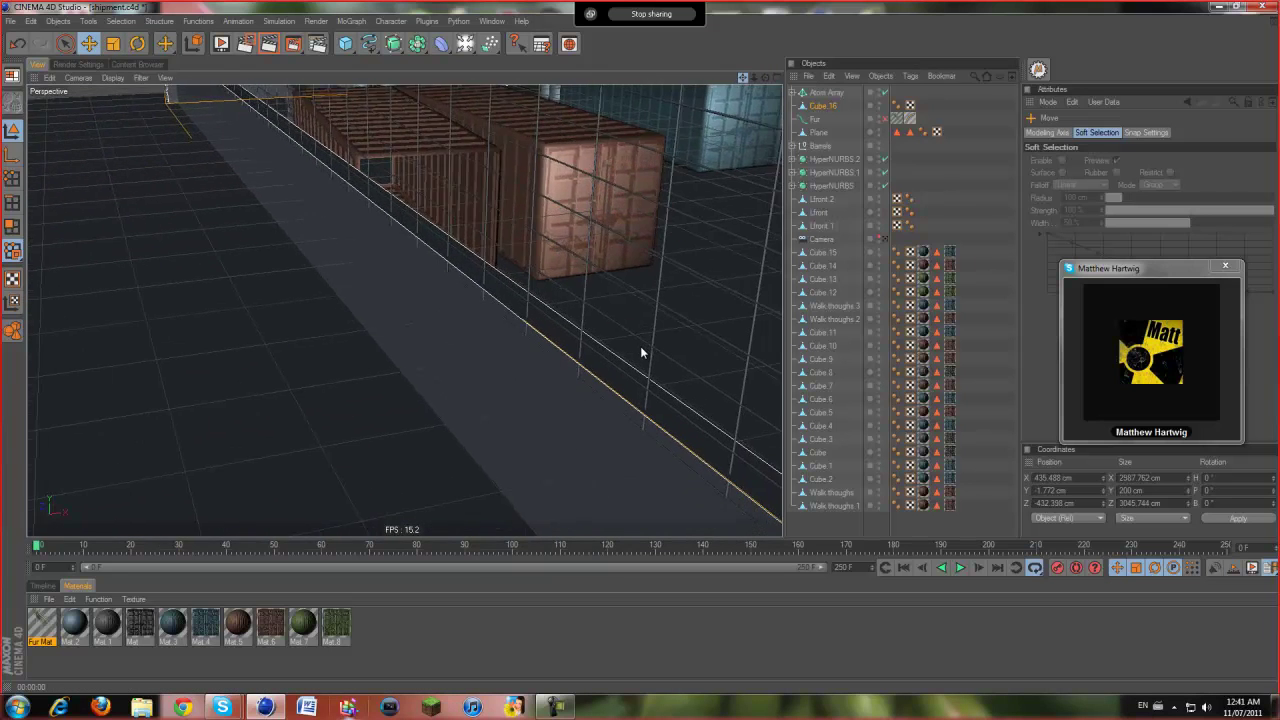
scroll(640, 346, "down", 3)
scroll(640, 346, "up", 3)
scroll(640, 346, "up", 2)
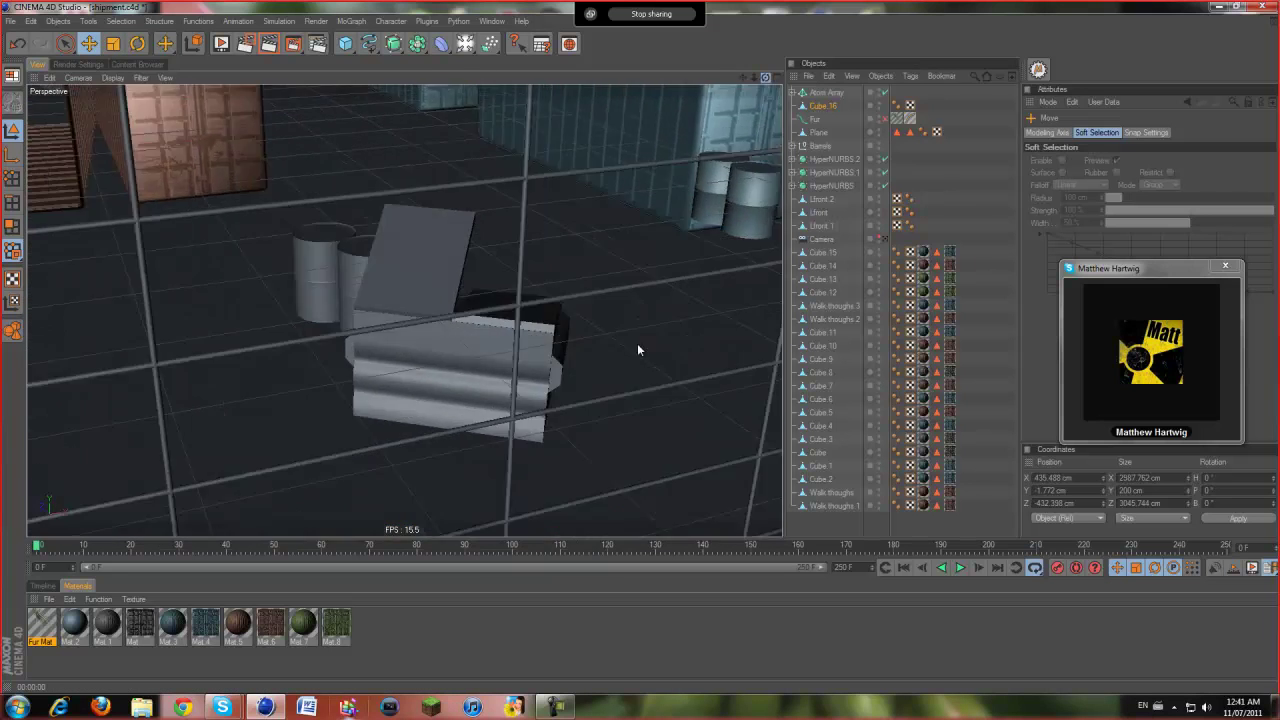
scroll(640, 346, "up", 3)
scroll(257, 240, "down", 3)
scroll(411, 246, "down", 2)
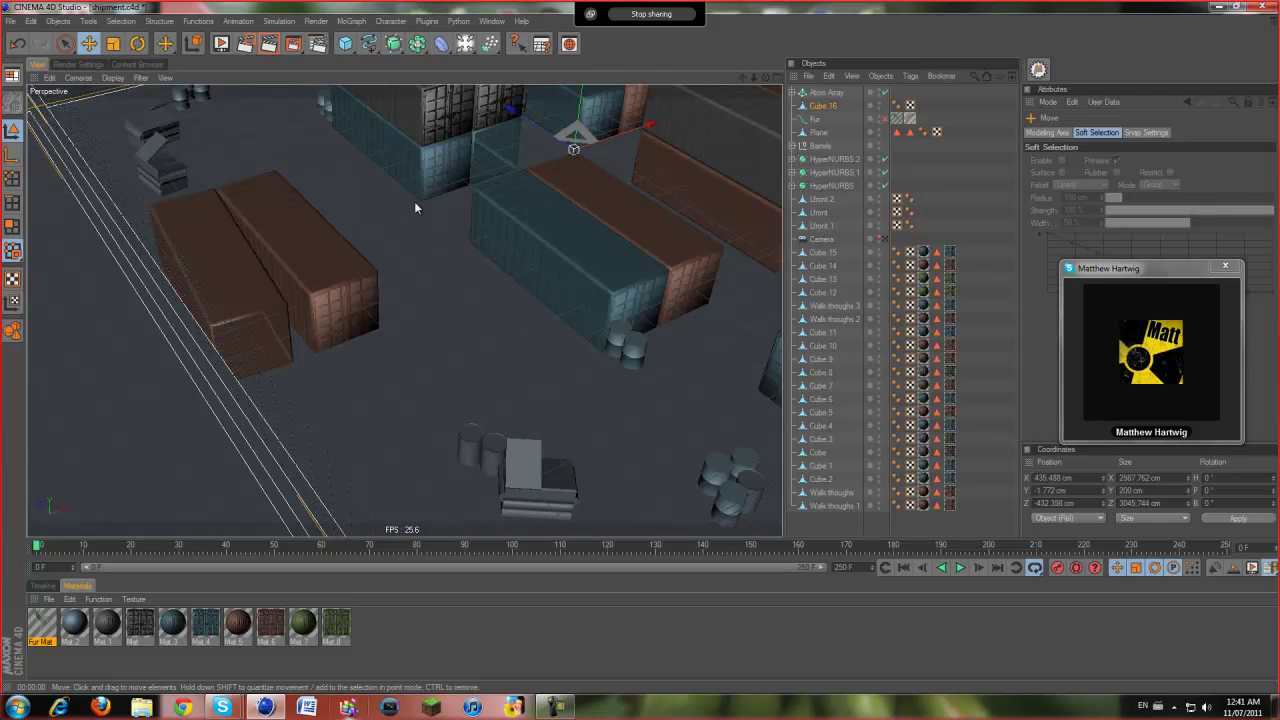
scroll(552, 135, "up", 2)
scroll(552, 135, "up", 2)
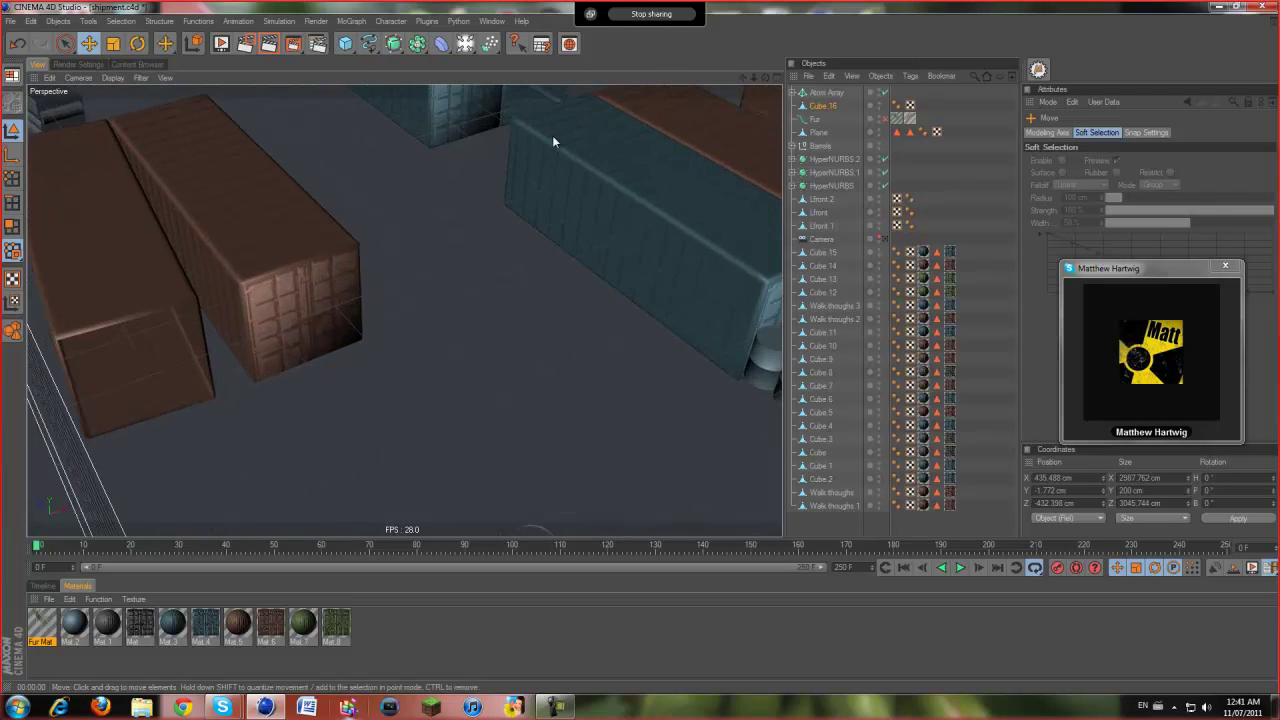
scroll(673, 128, "up", 2)
scroll(673, 128, "down", 1)
scroll(632, 354, "down", 2)
scroll(632, 354, "down", 3)
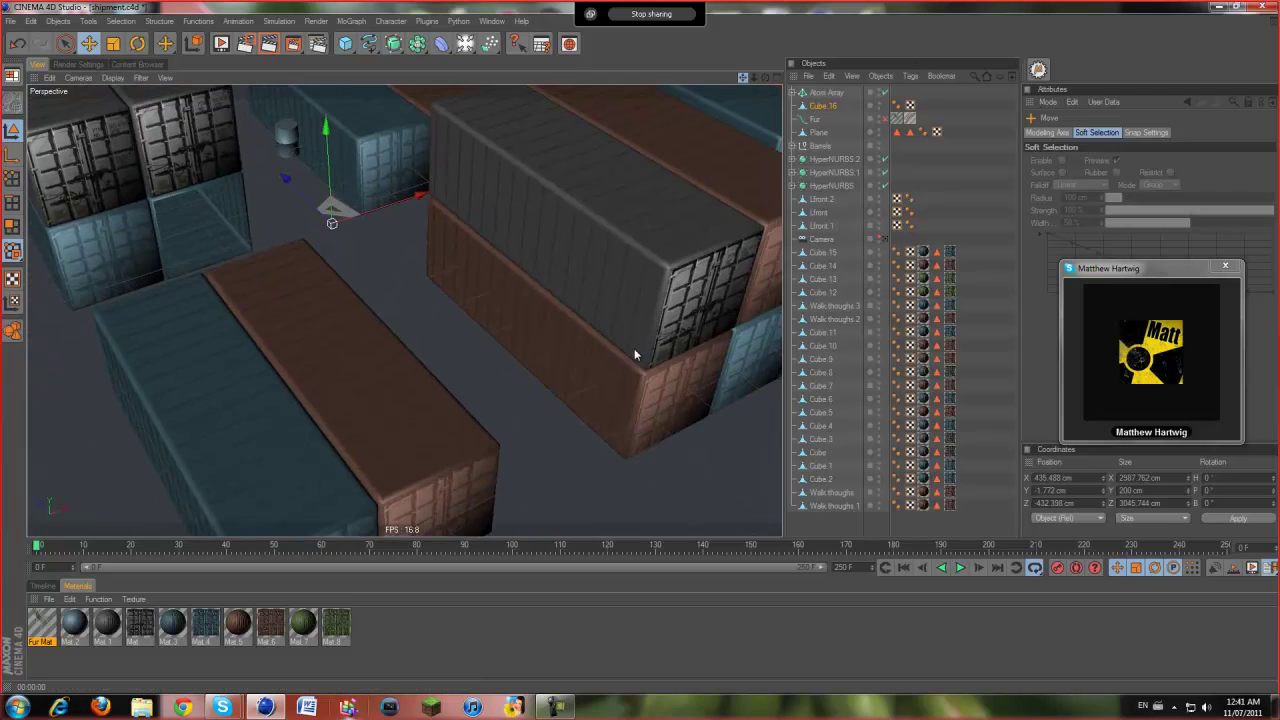
scroll(659, 367, "down", 2)
scroll(646, 338, "up", 2)
scroll(613, 127, "up", 2)
scroll(551, 221, "up", 2)
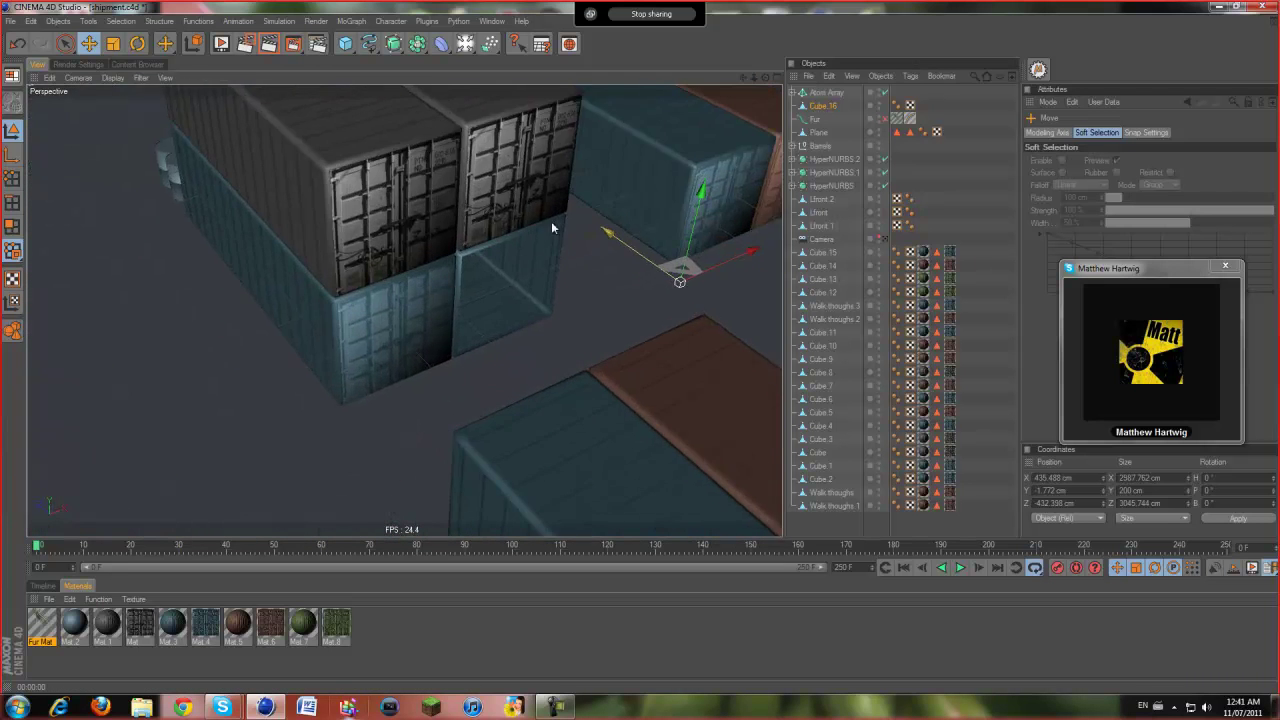
scroll(604, 181, "up", 2)
scroll(604, 181, "up", 2)
scroll(729, 89, "up", 2)
scroll(586, 371, "up", 2)
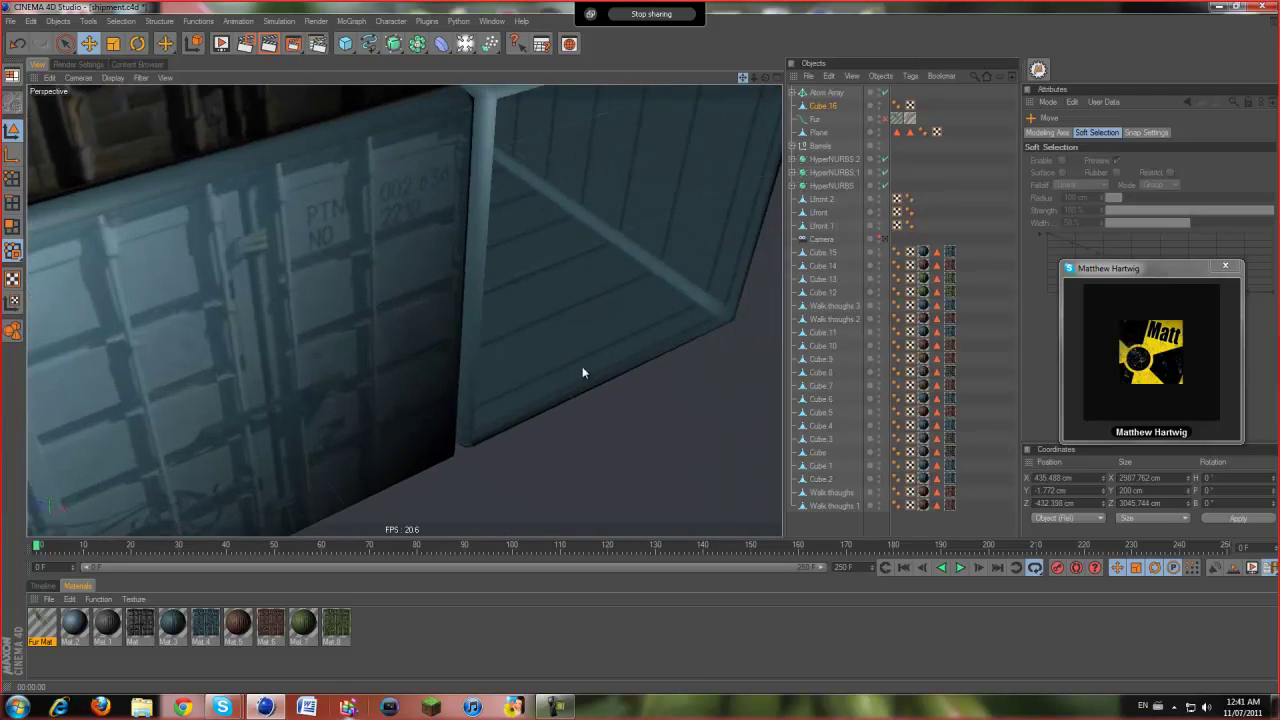
scroll(766, 80, "up", 2)
scroll(641, 352, "up", 2)
scroll(646, 354, "up", 2)
scroll(656, 352, "up", 2)
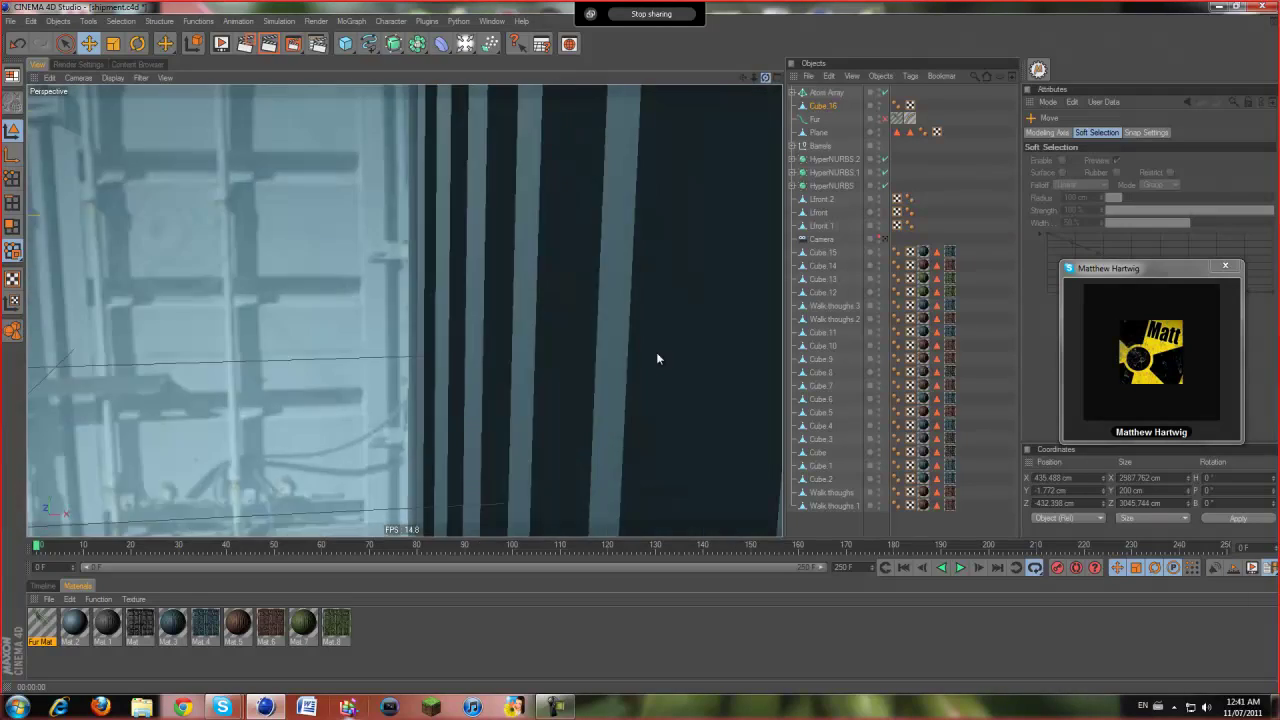
scroll(646, 353, "up", 2)
scroll(646, 353, "up", 2)
scroll(640, 349, "up", 2)
scroll(651, 349, "up", 2)
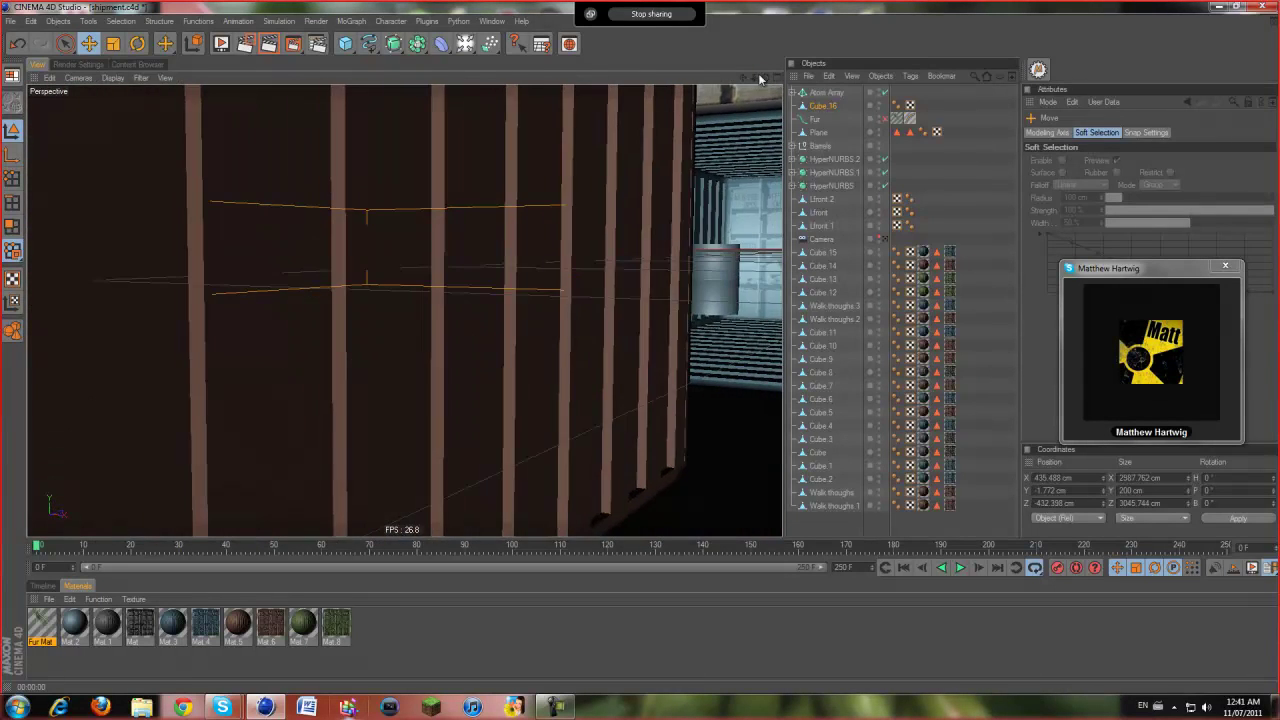
scroll(640, 353, "up", 2)
scroll(638, 347, "up", 2)
scroll(635, 349, "up", 2)
scroll(639, 351, "up", 2)
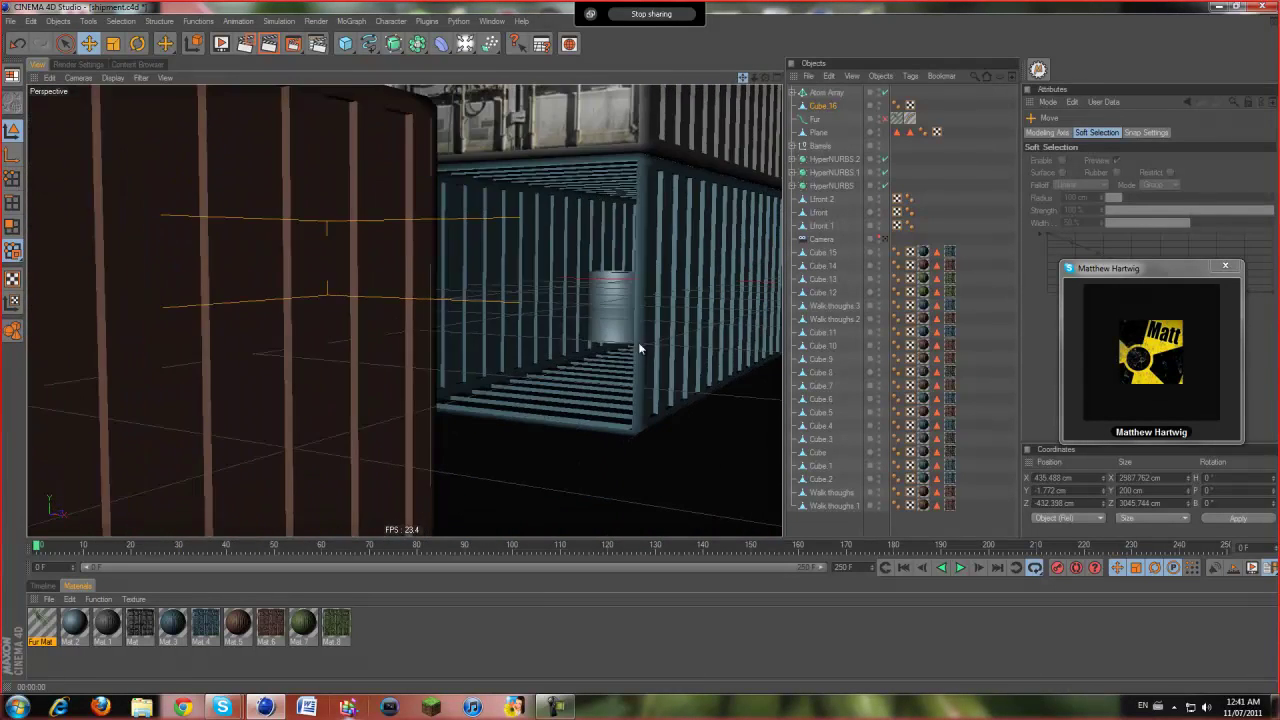
scroll(638, 342, "up", 1)
scroll(590, 352, "up", 2)
scroll(590, 290, "up", 2)
scroll(630, 220, "up", 2)
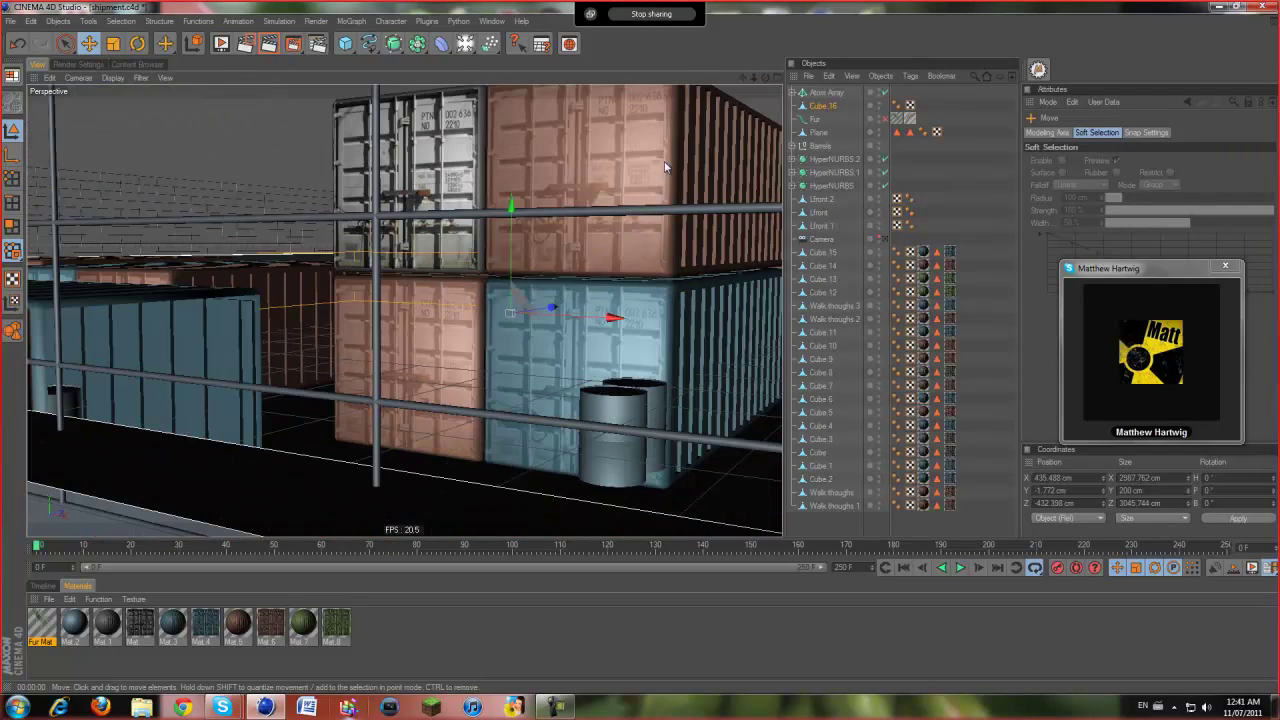
left_click_drag(768, 85, 535, 394)
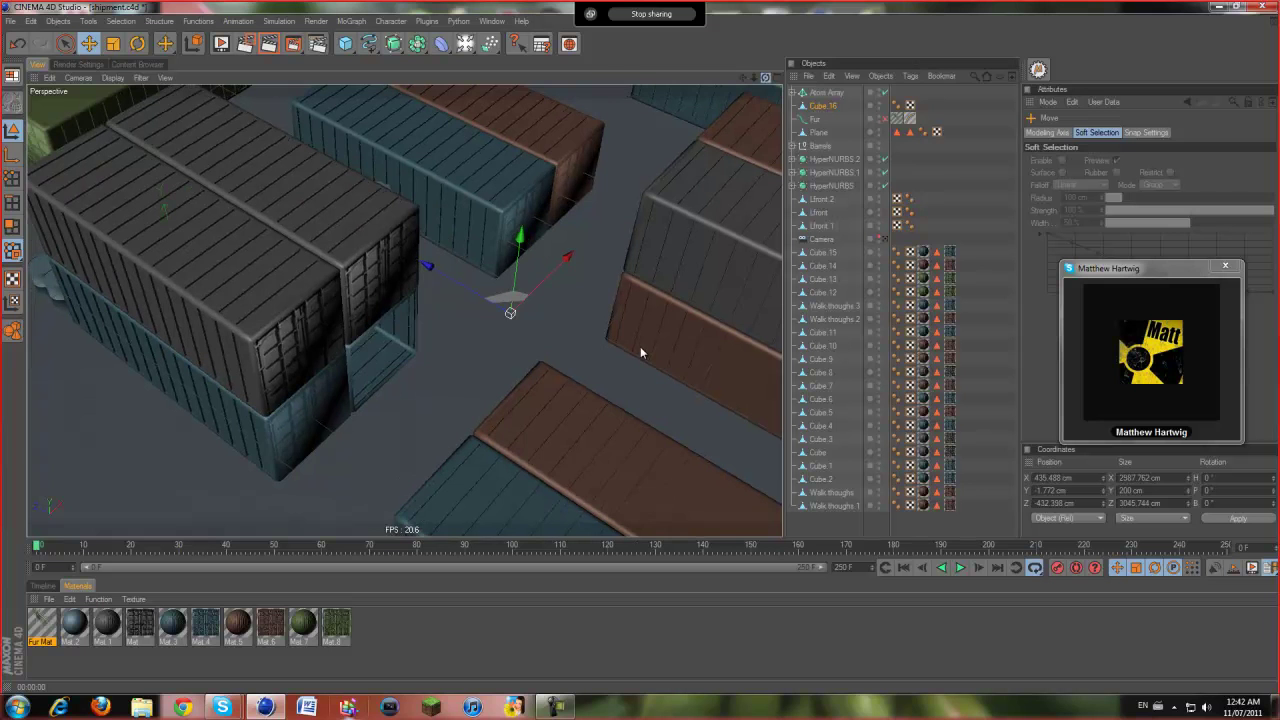
left_click_drag(535, 401, 283, 415)
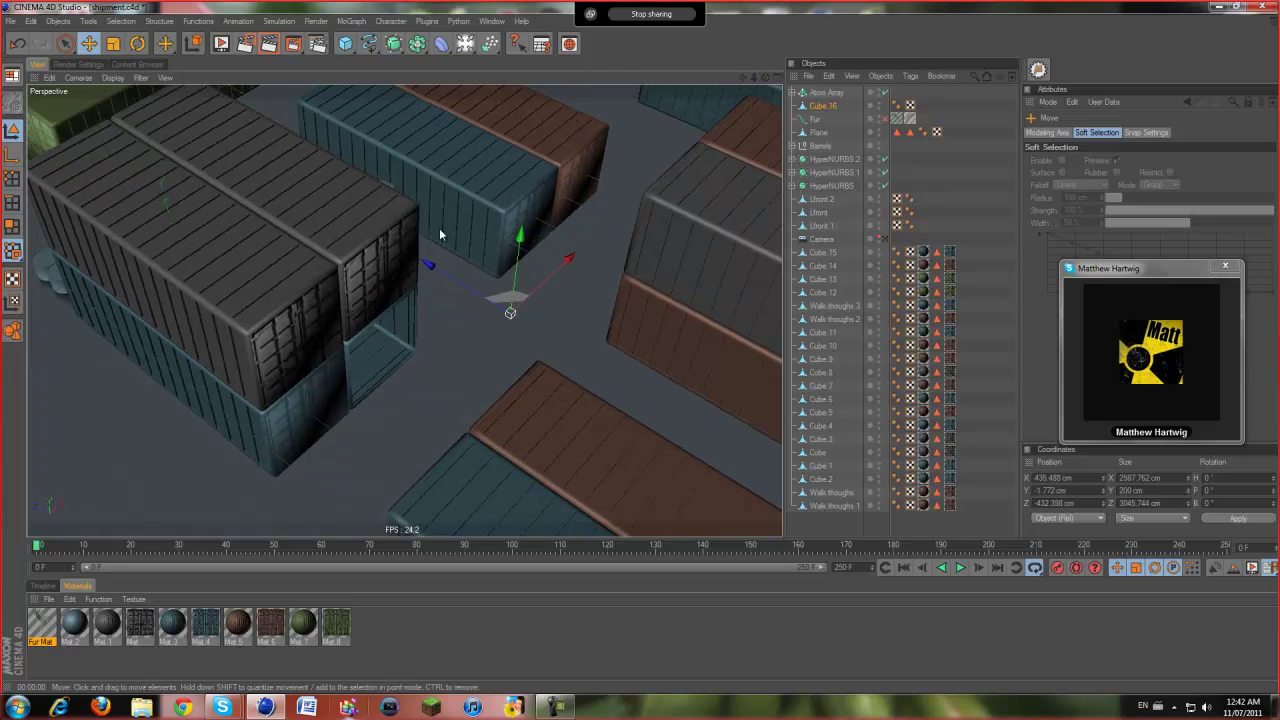
mouse_move(744, 77)
left_mouse_down()
mouse_move(640, 356)
mouse_move(520, 142)
left_mouse_up()
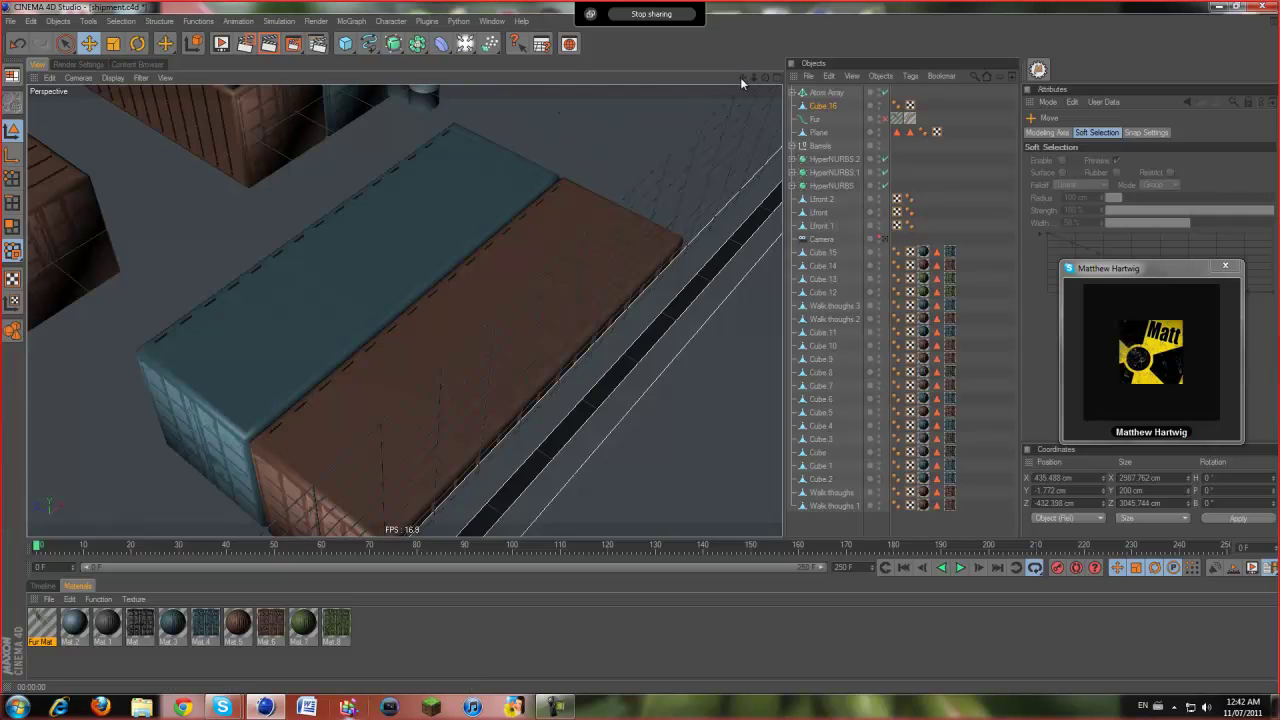
mouse_move(740, 77)
left_mouse_down()
mouse_move(640, 347)
mouse_move(563, 169)
left_mouse_up()
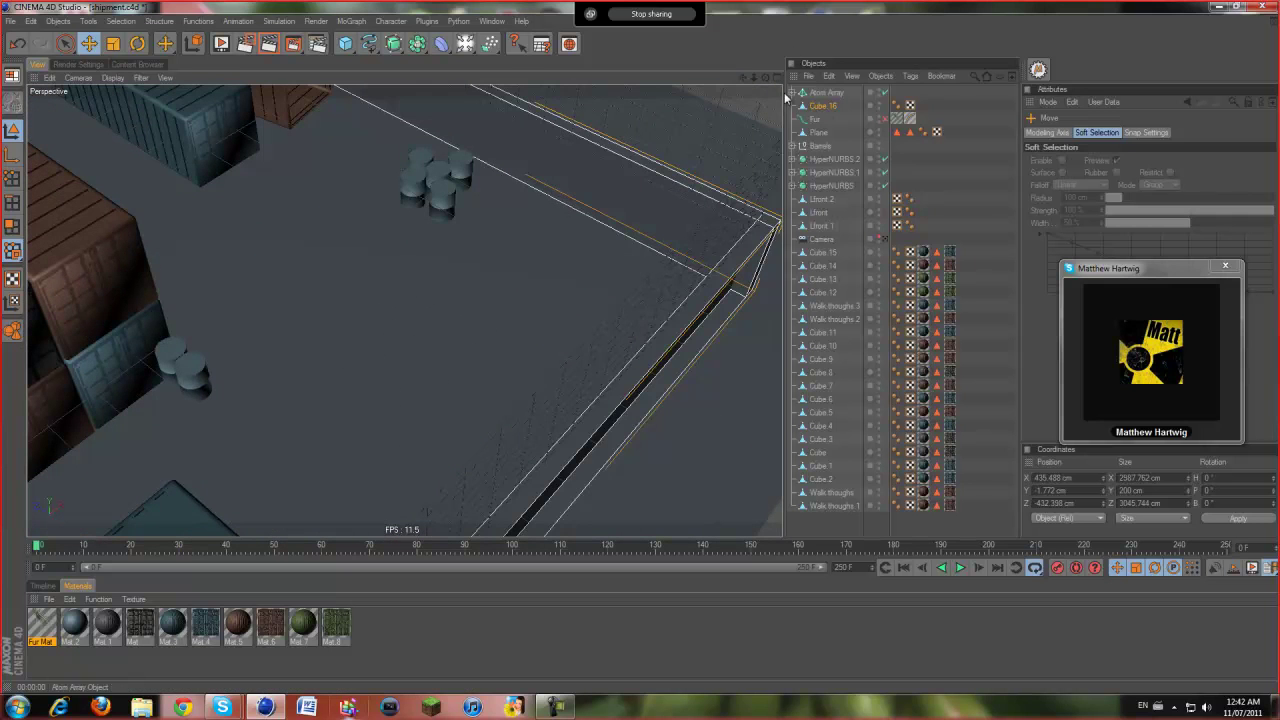
mouse_move(765, 76)
left_mouse_down()
mouse_move(642, 350)
mouse_move(510, 233)
mouse_move(570, 195)
left_mouse_up()
mouse_move(750, 83)
left_mouse_down()
mouse_move(643, 343)
mouse_move(760, 76)
mouse_move(644, 344)
mouse_move(602, 362)
mouse_move(640, 348)
mouse_move(460, 207)
left_mouse_up()
- Deselect Cube 16 and pull back to a wider angle showing more containers
left_click(816, 521)
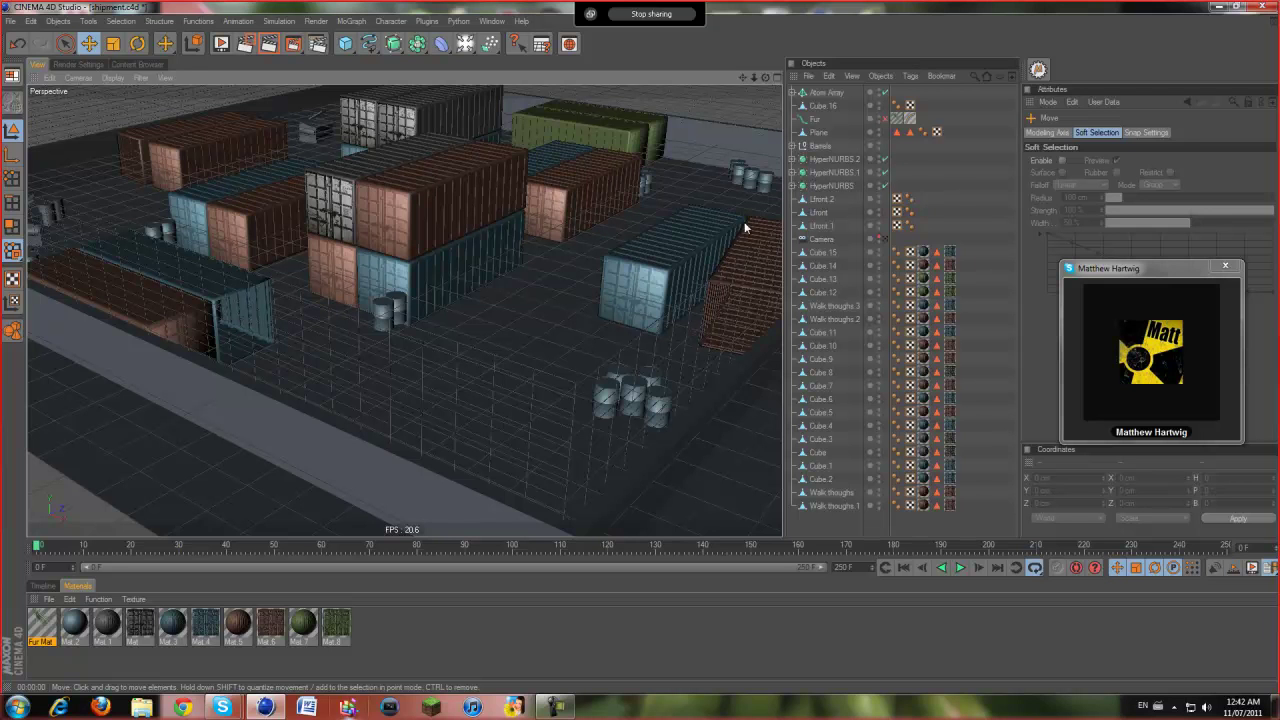
mouse_move(741, 77)
left_mouse_down()
mouse_move(640, 344)
mouse_move(640, 129)
mouse_move(431, 214)
mouse_move(326, 277)
mouse_move(408, 412)
left_mouse_up()
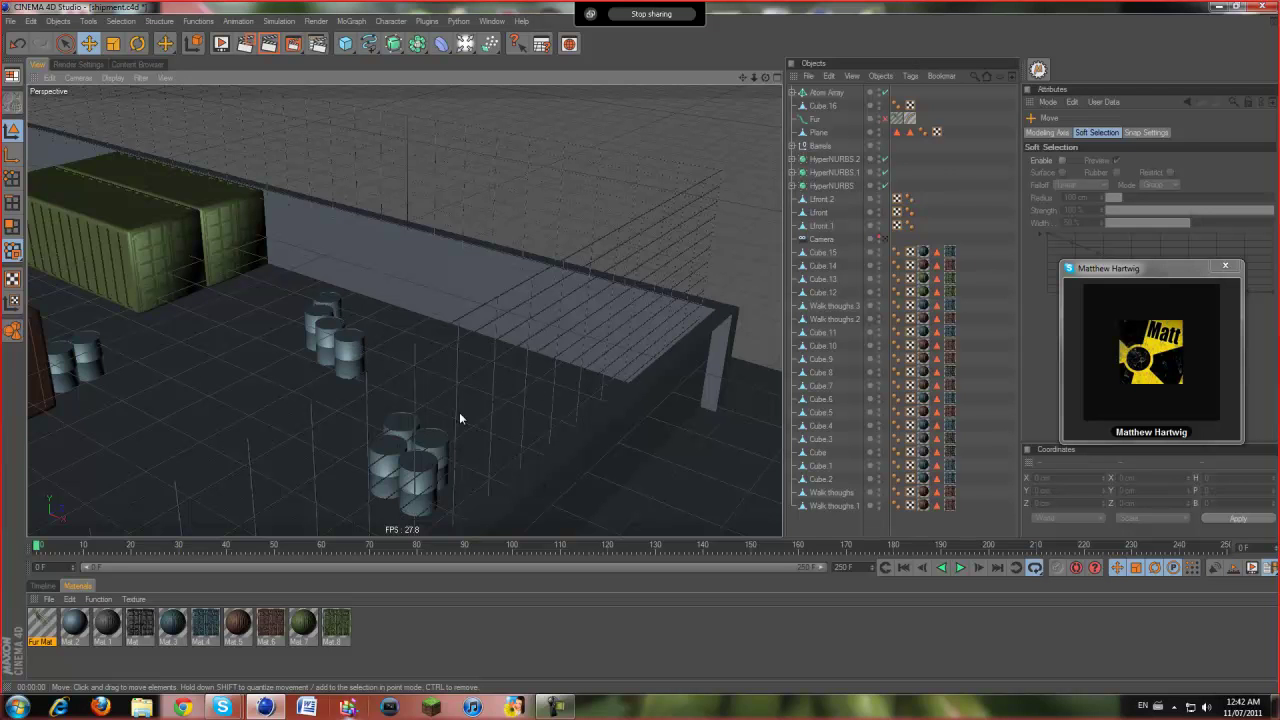
left_click_drag(596, 238, 643, 206)
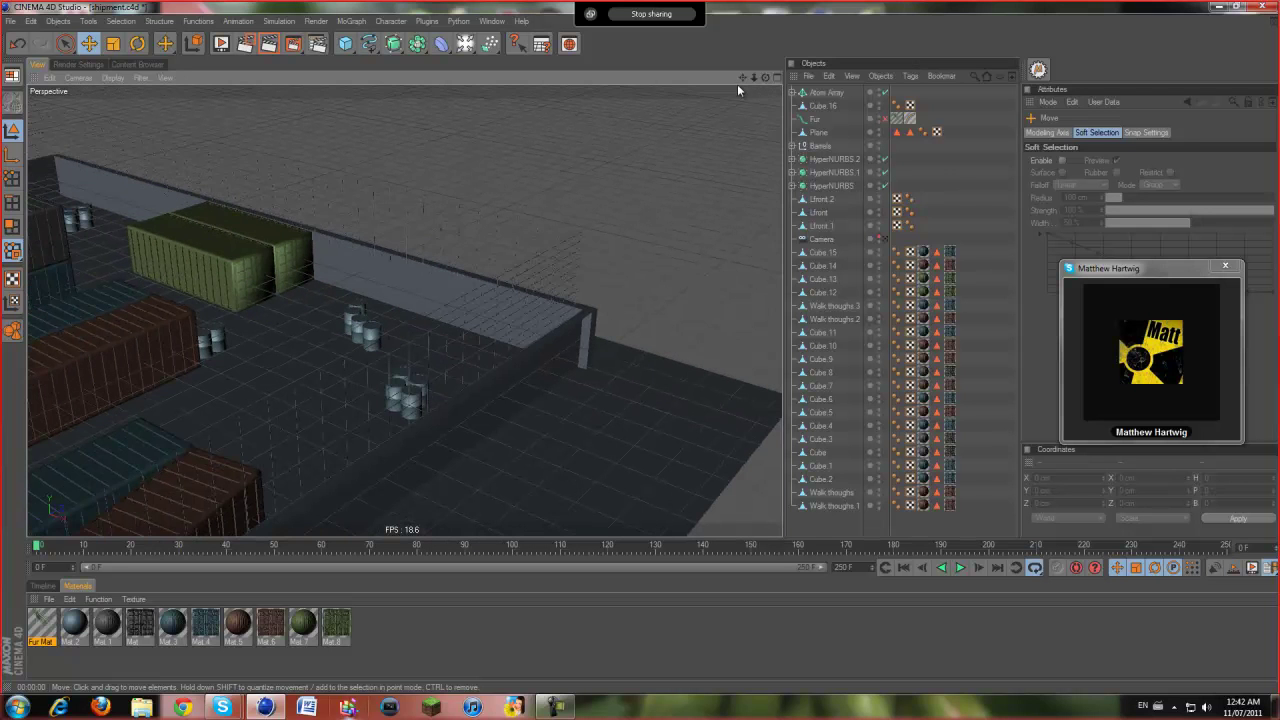
left_click_drag(741, 77, 645, 352)
scroll(645, 352, "down", 3)
scroll(516, 225, "down", 3)
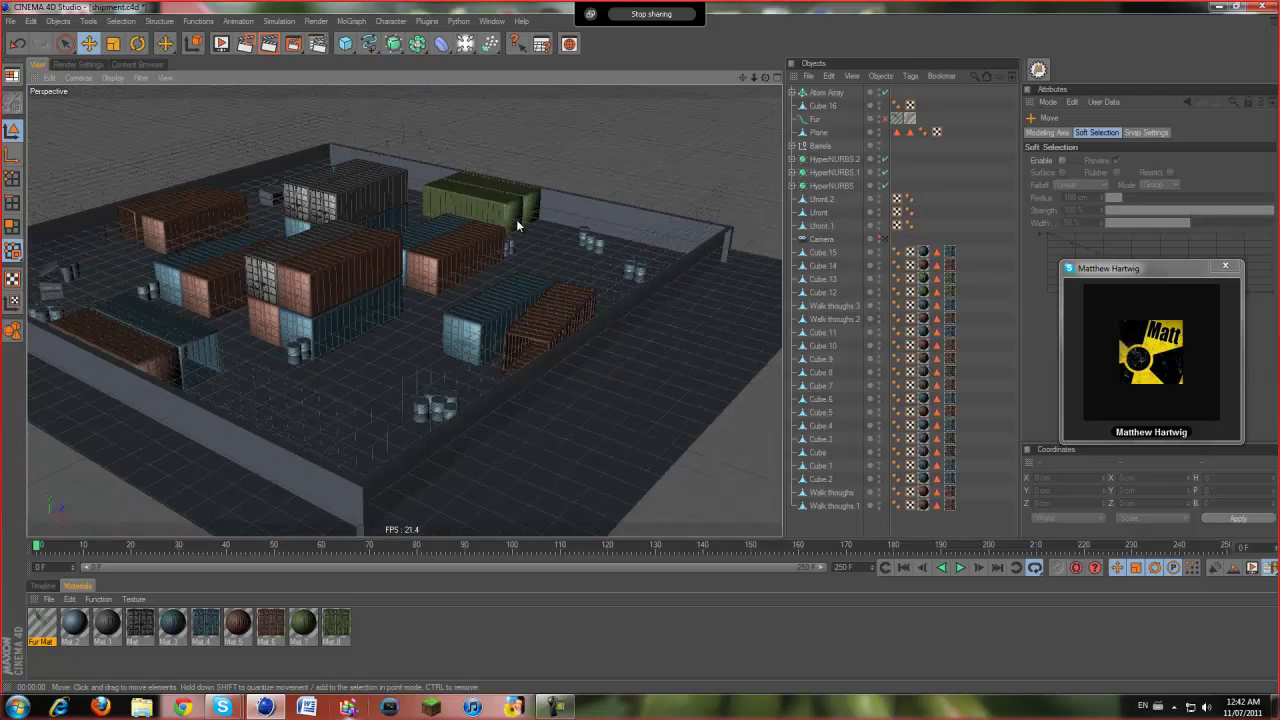
mouse_move(762, 79)
left_mouse_down()
mouse_move(424, 327)
mouse_move(650, 285)
mouse_move(647, 352)
mouse_move(619, 300)
left_mouse_up()
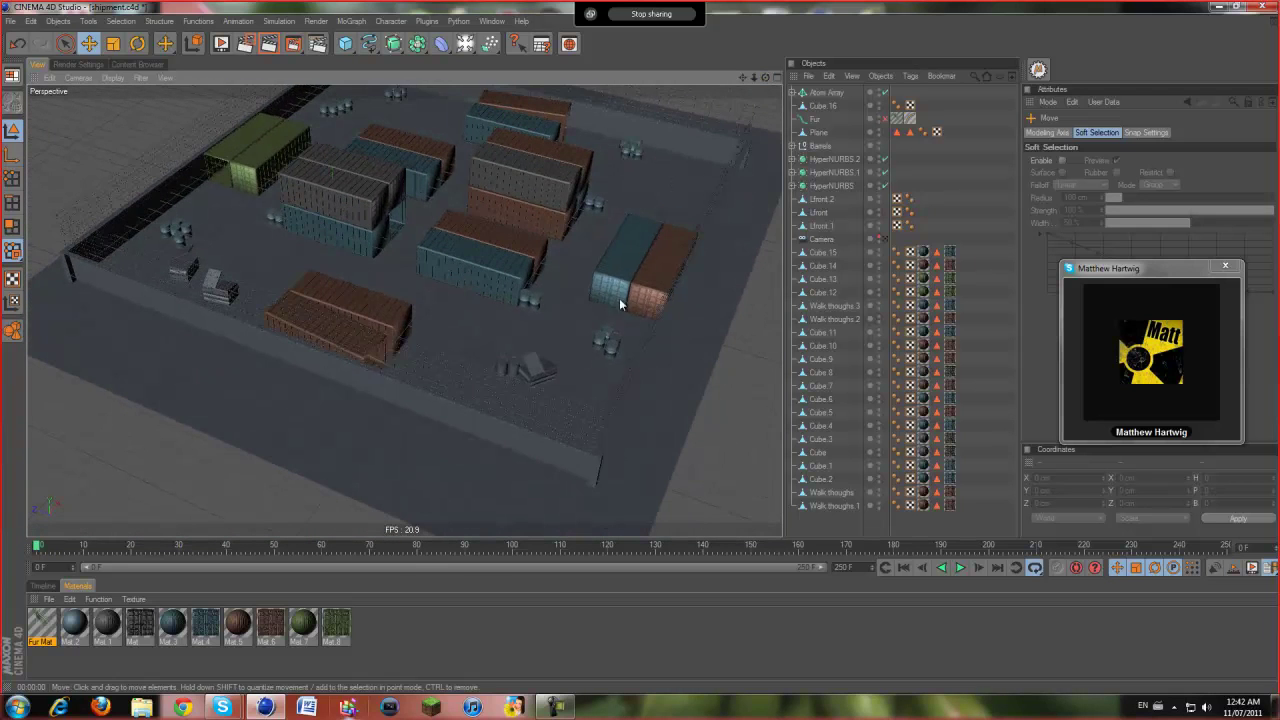
- Shift a barrel right beside the containers, select the top-left container, and render the view
left_click(541, 376)
left_click_drag(541, 376, 609, 356)
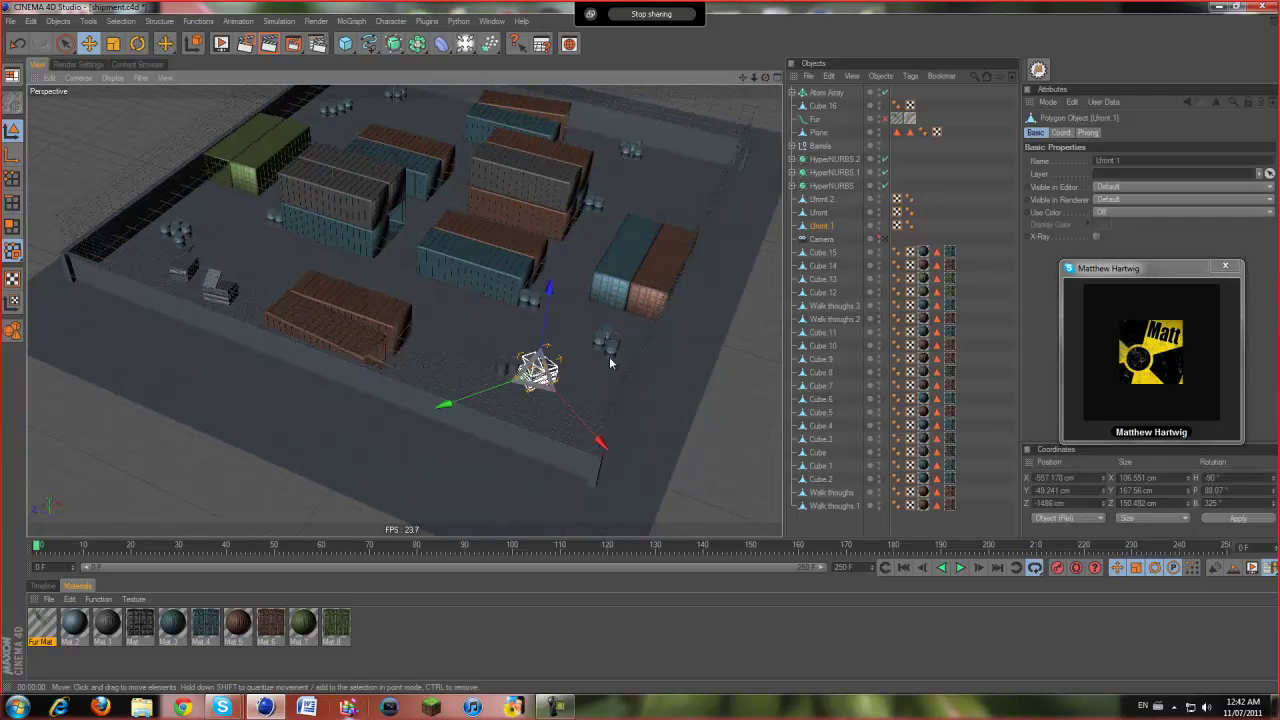
left_click(706, 399)
scroll(648, 360, "up", 3)
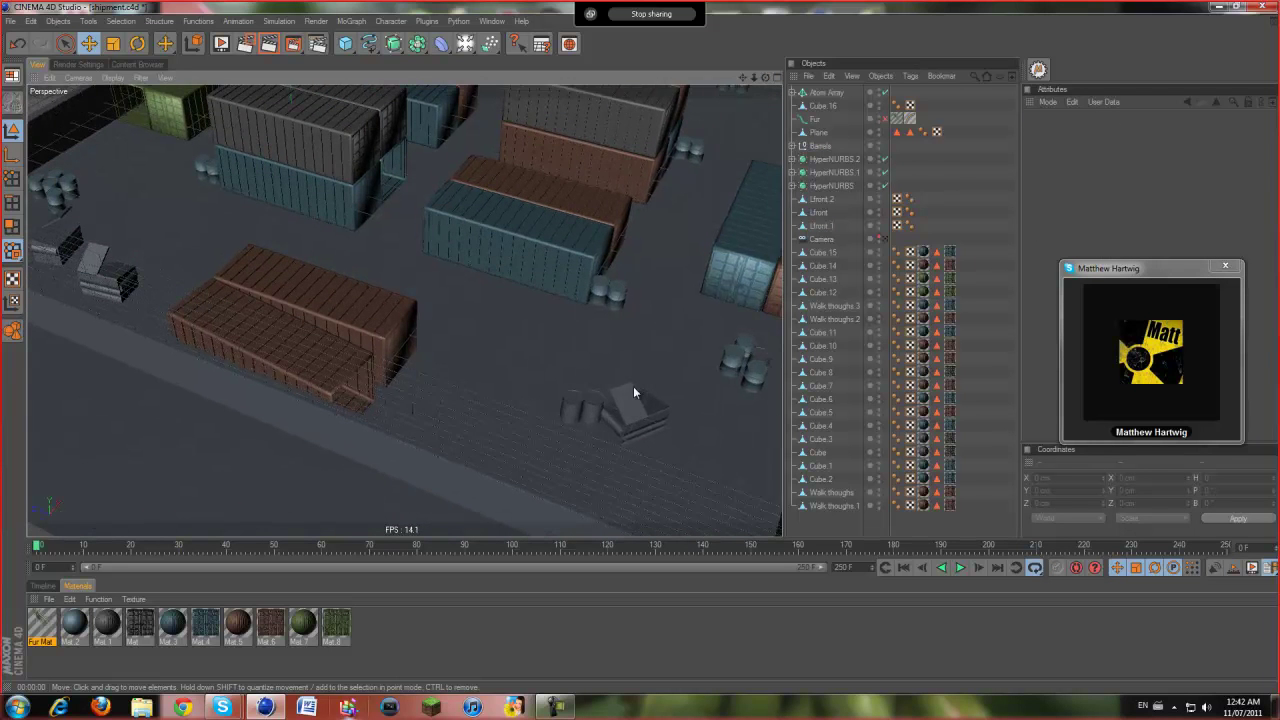
scroll(633, 386, "up", 1)
left_click(606, 388)
left_click(316, 146)
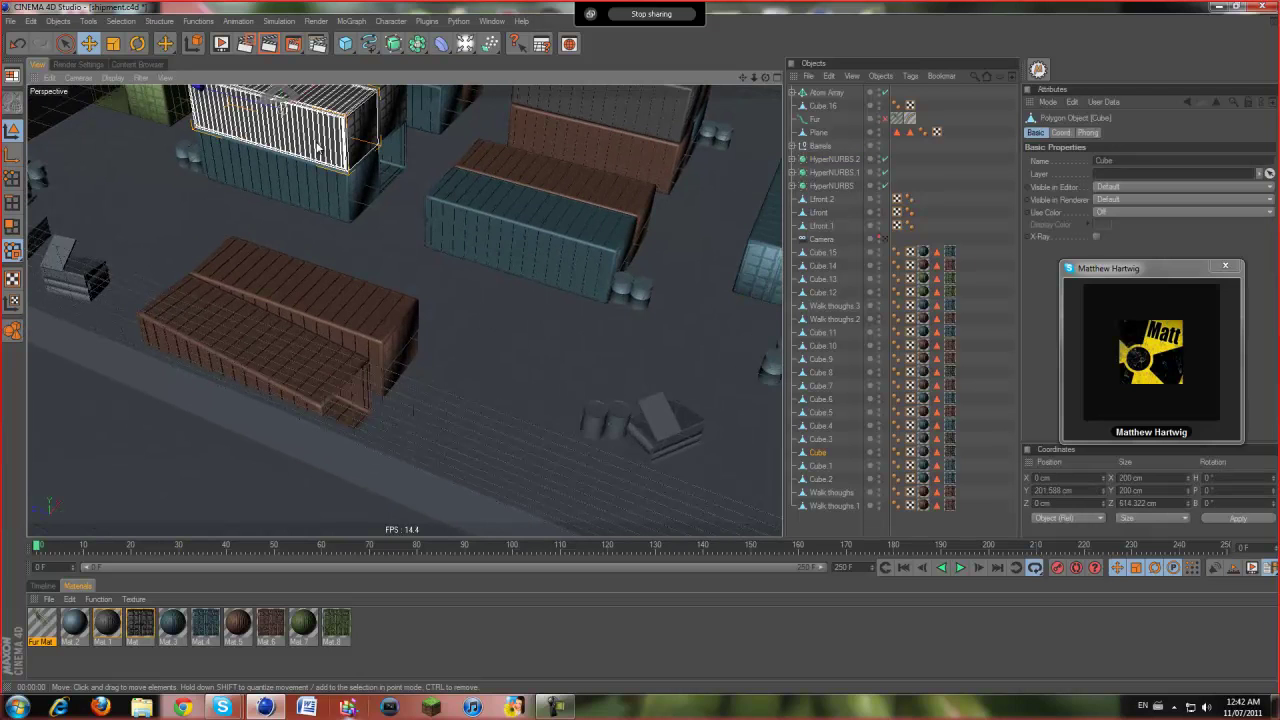
left_click(271, 43)
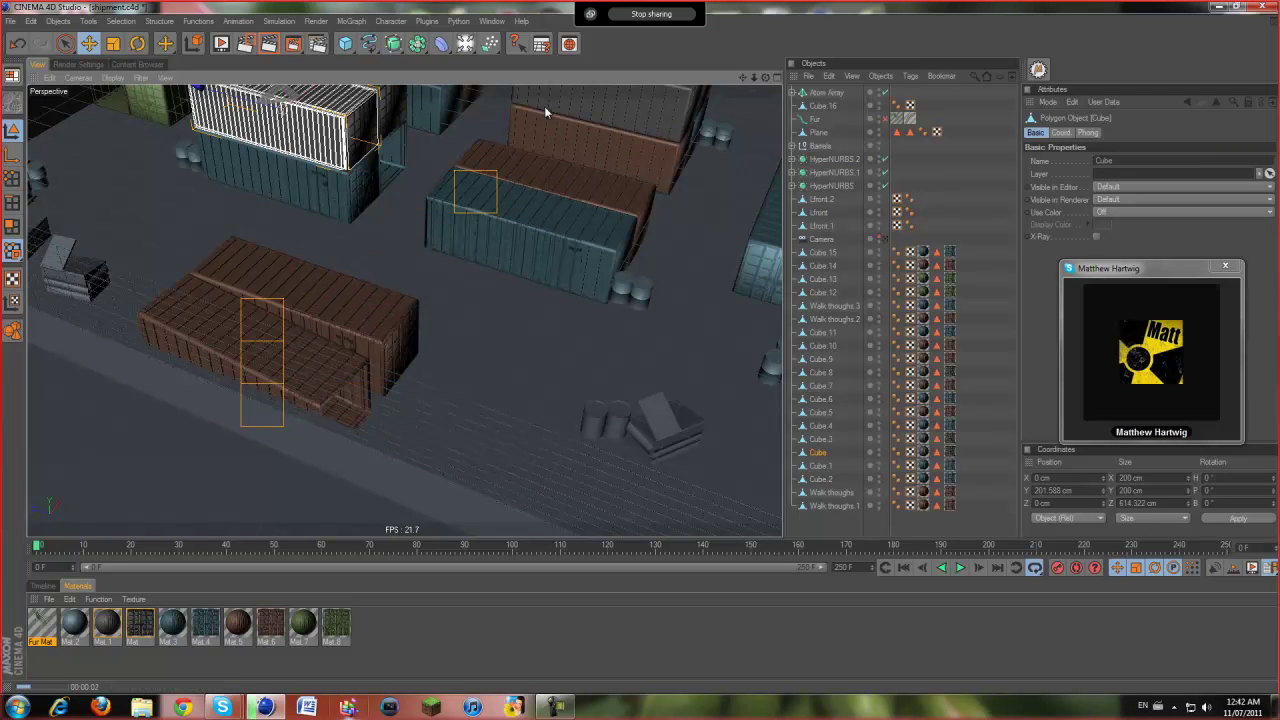
- Select the Fur grass object and bring the fur patches into view
left_click(828, 120)
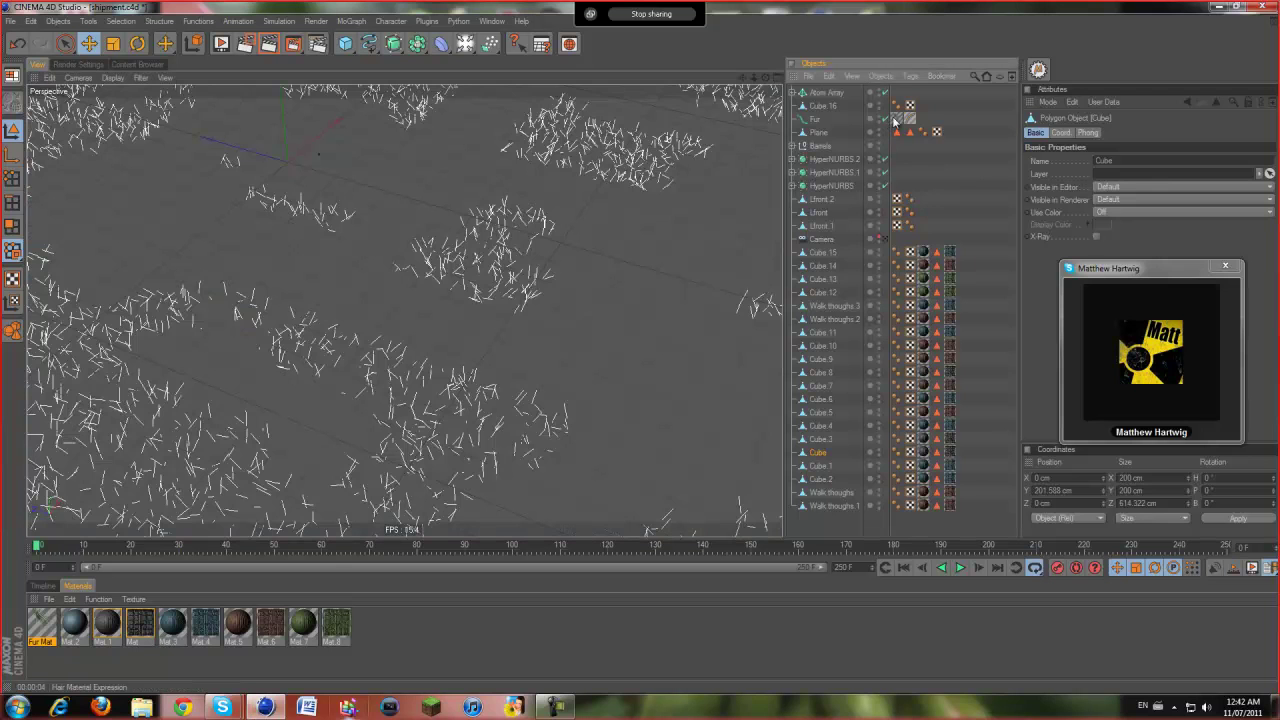
left_click(830, 122)
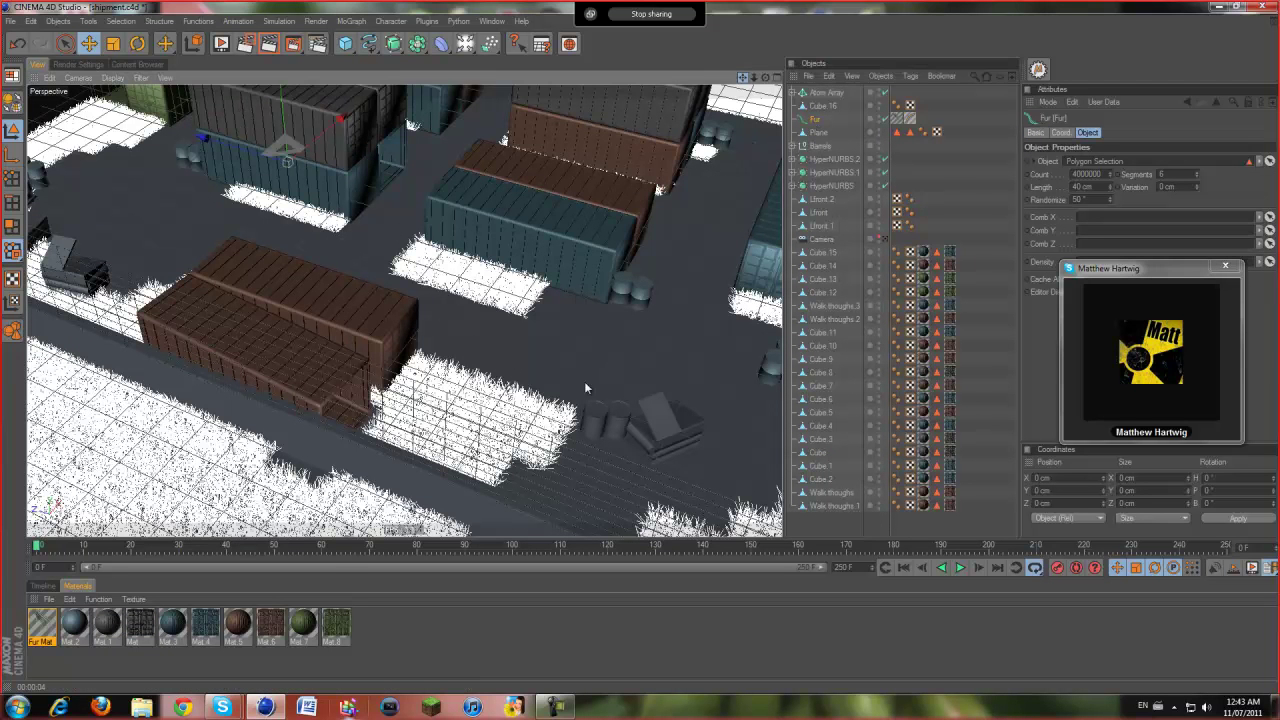
mouse_move(584, 381)
left_mouse_down("alt")
mouse_move(640, 353)
mouse_move(686, 117)
left_mouse_up("alt")
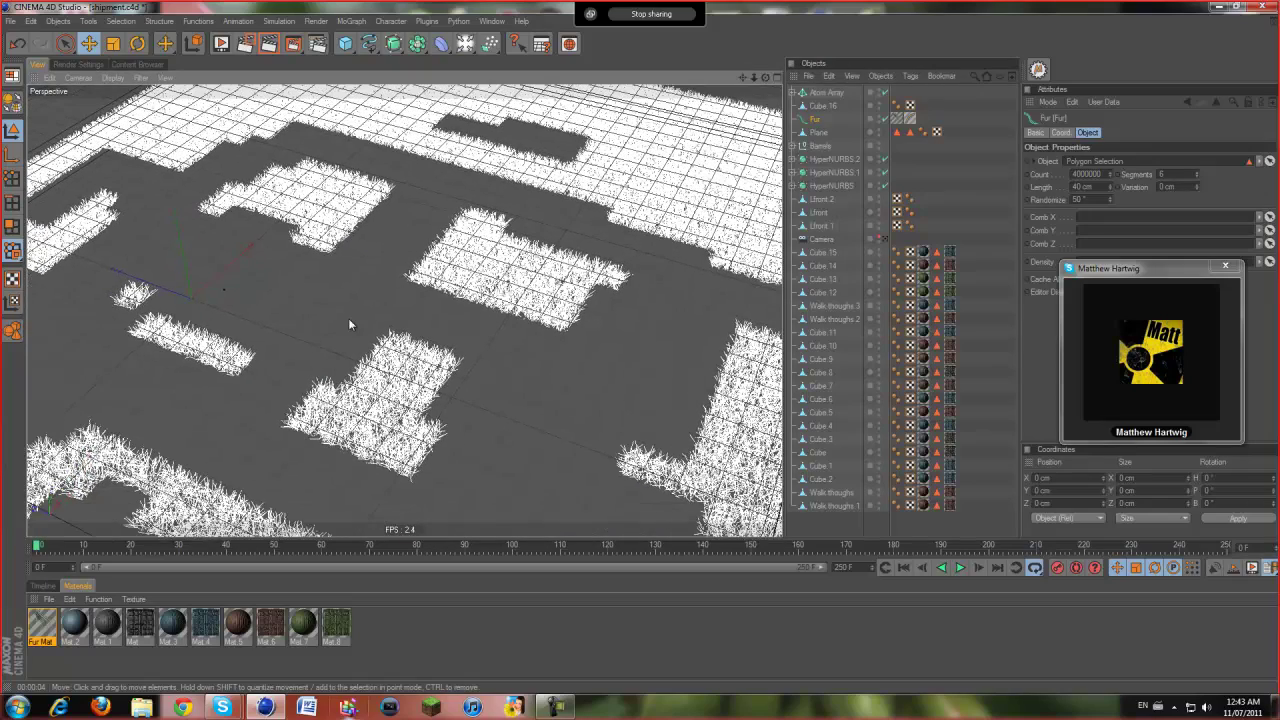
scroll(348, 318, "down", 2)
scroll(348, 318, "down", 2)
scroll(348, 318, "down", 2)
scroll(348, 318, "down", 2)
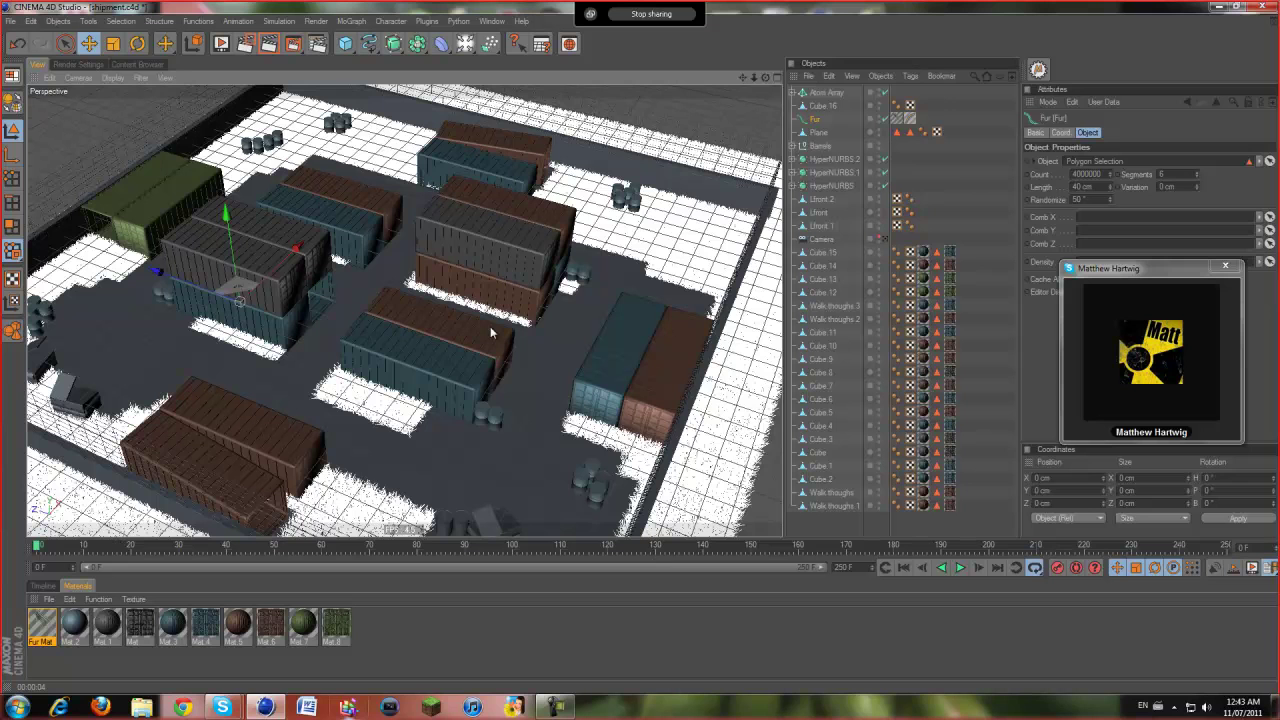
- Move the ground Plane across the yard floor, then deselect it
left_click(563, 353)
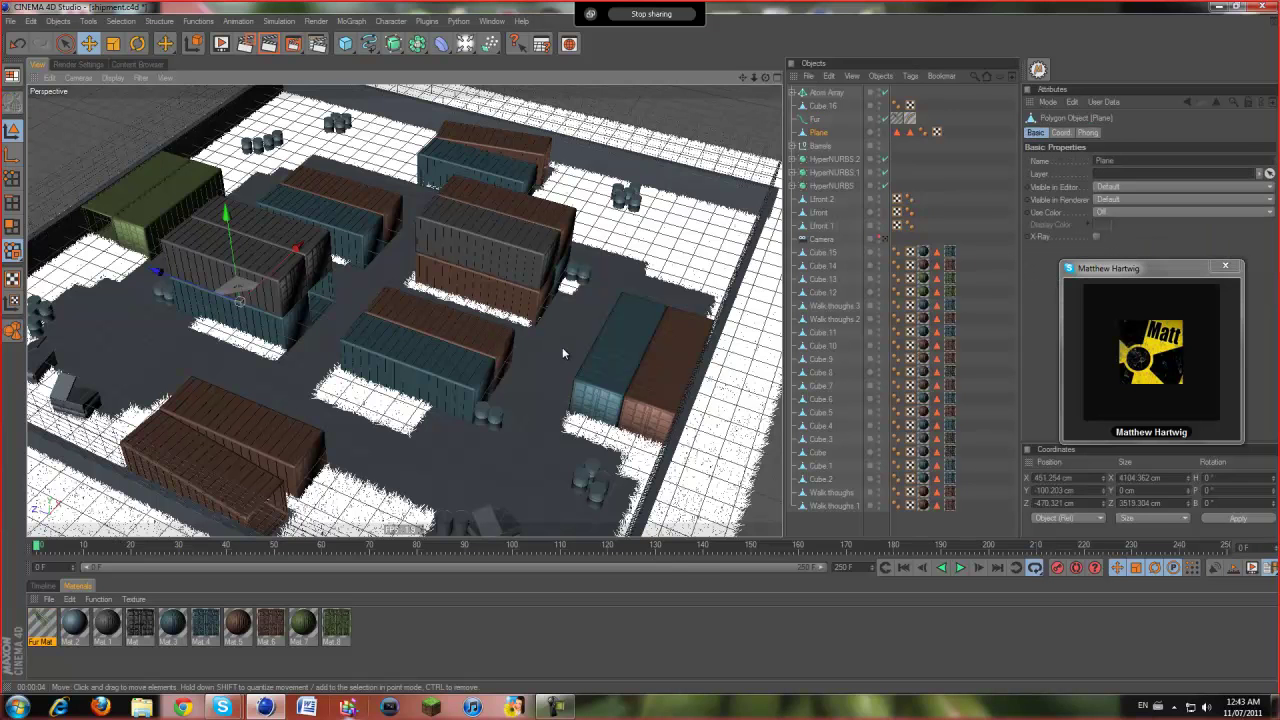
left_click_drag(428, 325, 263, 380)
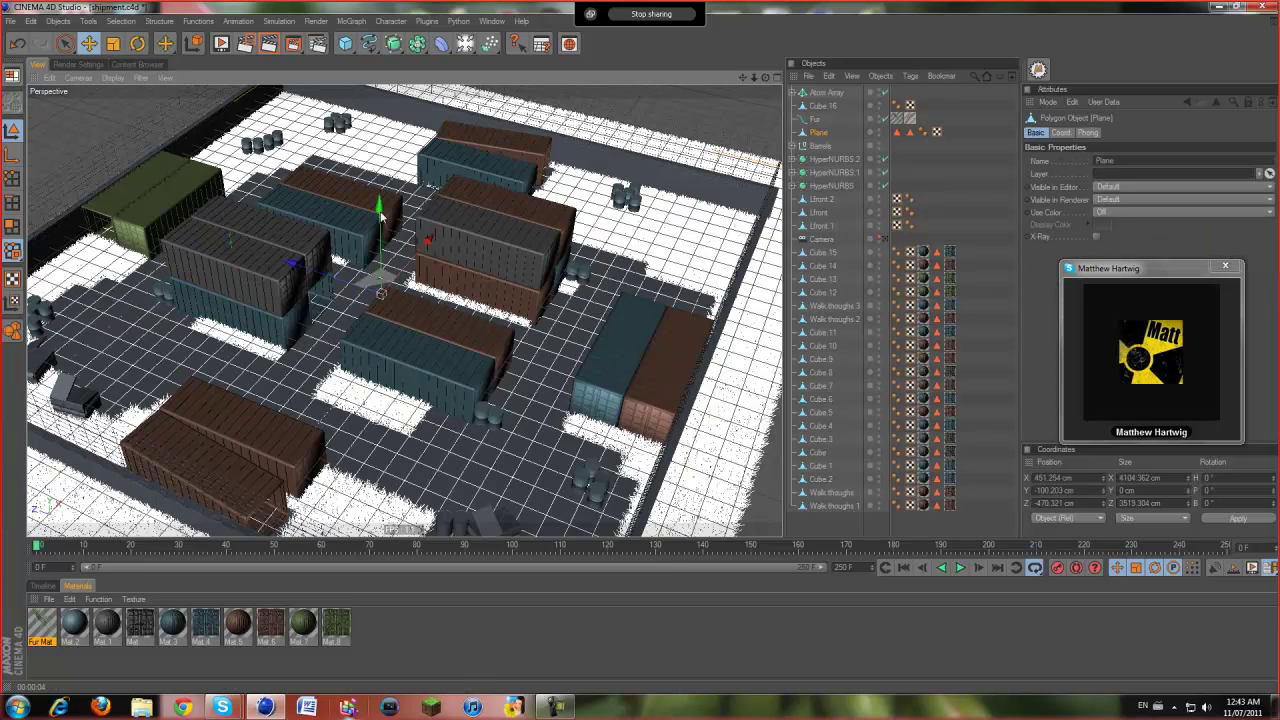
left_click(835, 520)
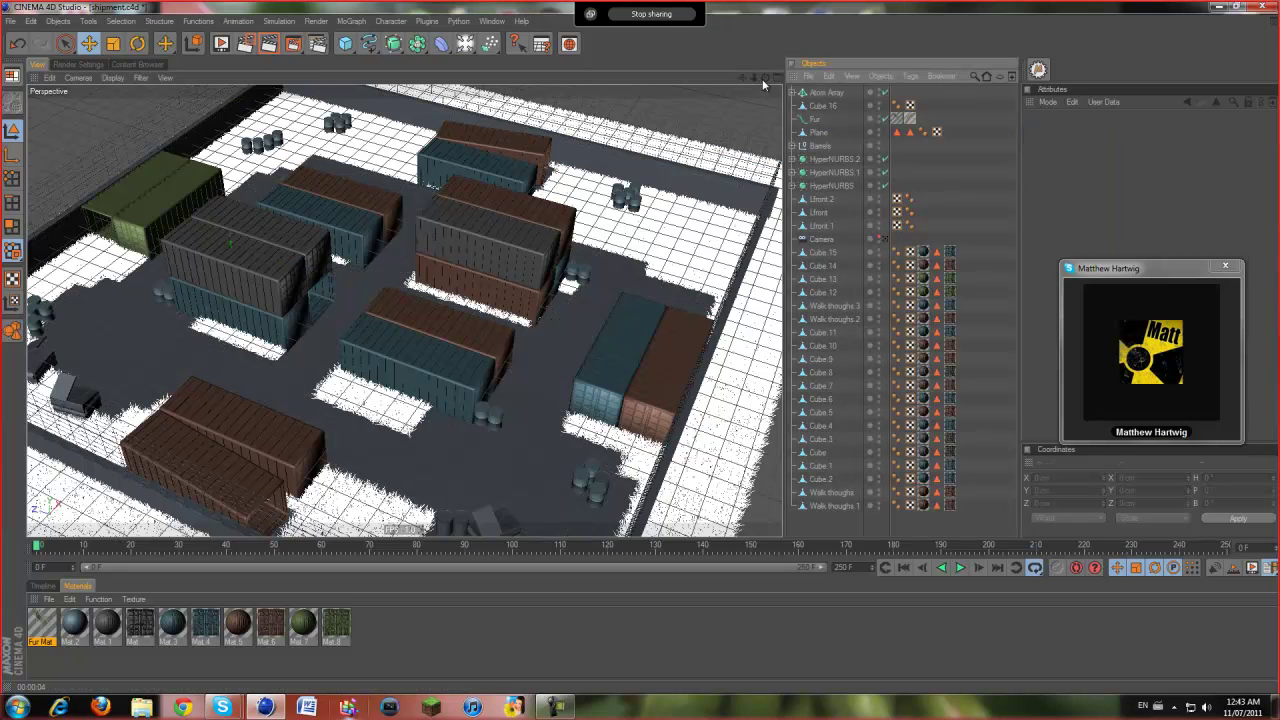
- Hide the Fur object in the viewport and view the containers and fence wall up close
left_click(879, 118)
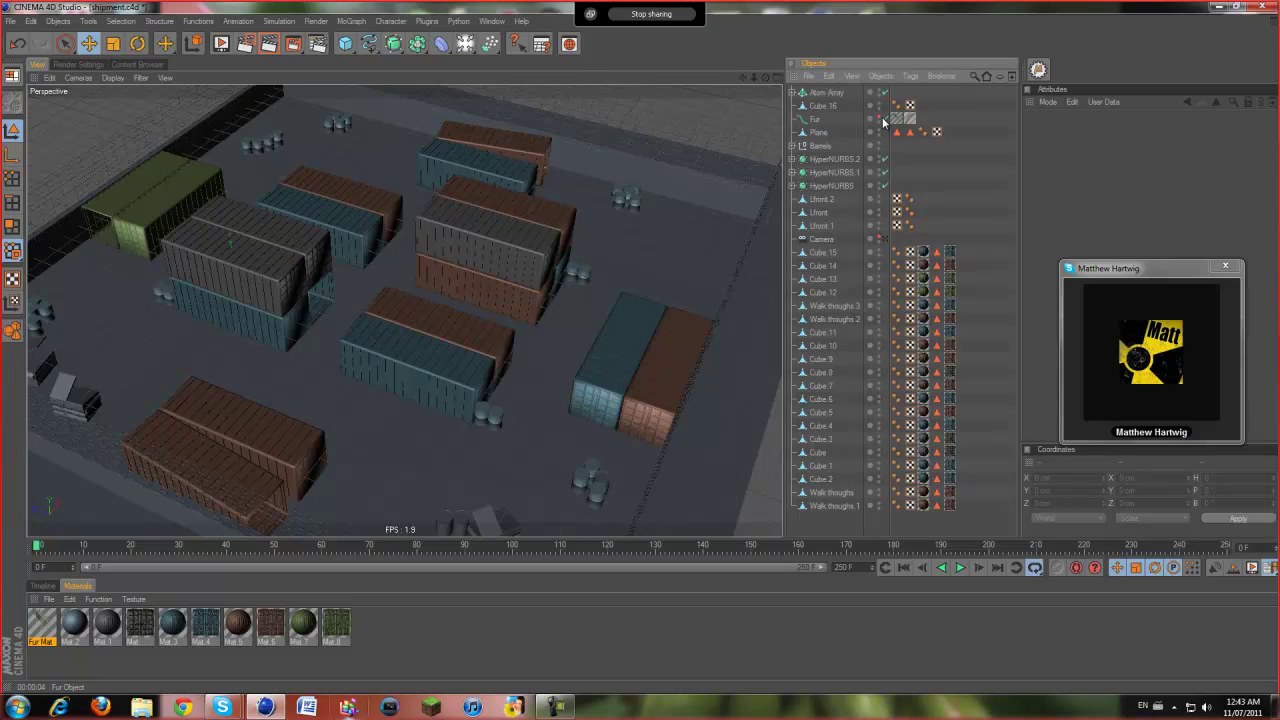
mouse_move(767, 89)
left_mouse_down("alt")
mouse_move(610, 370)
mouse_move(410, 383)
mouse_move(642, 346)
left_mouse_up("alt")
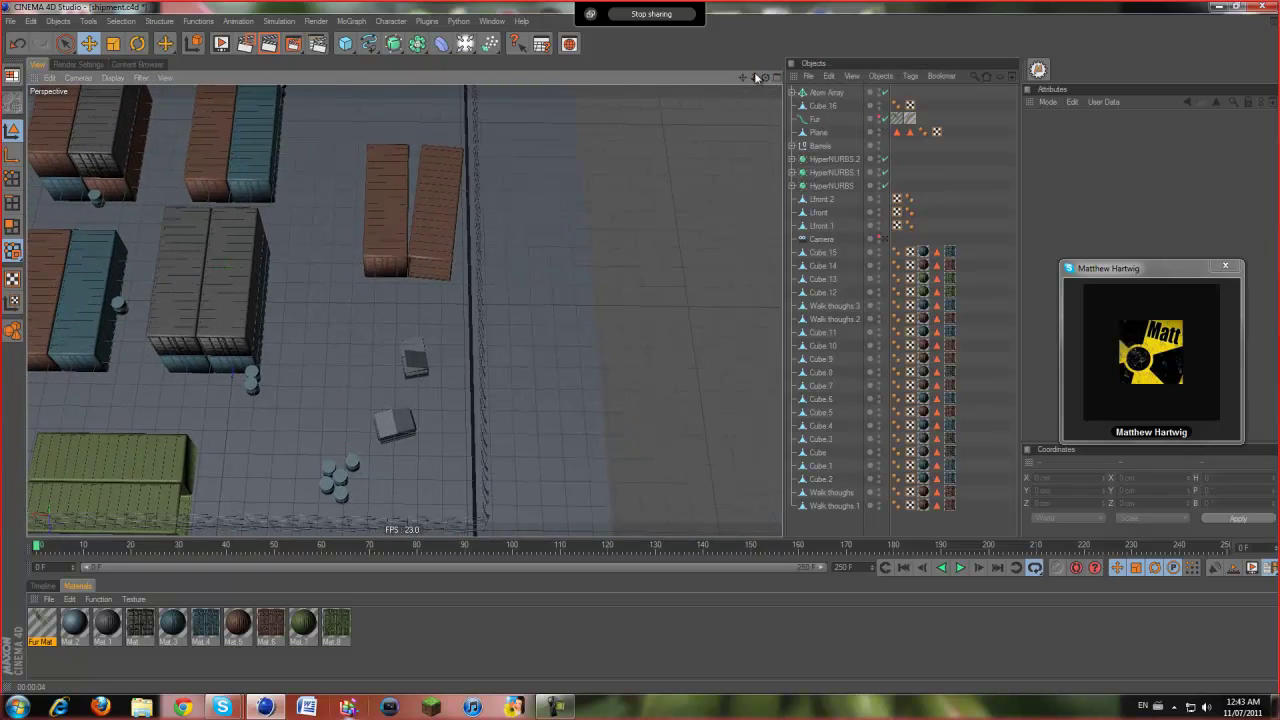
left_click_drag(739, 76, 638, 345)
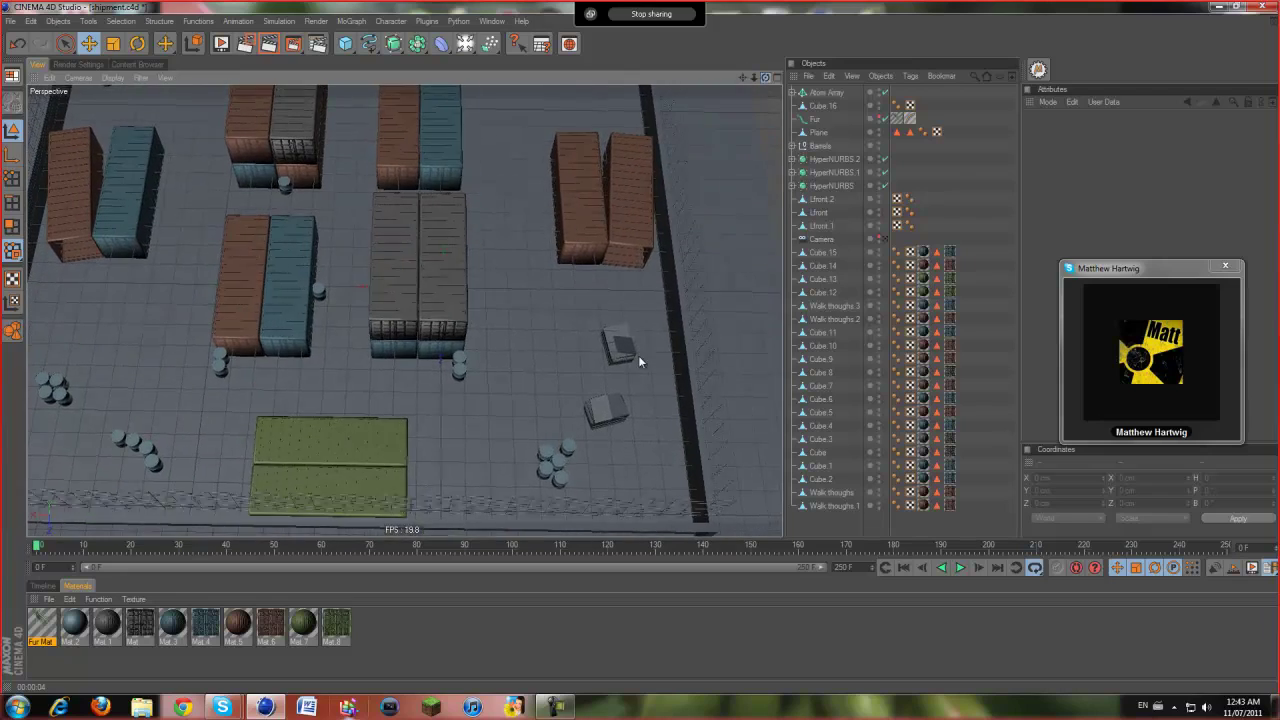
mouse_move(638, 355)
left_mouse_down("alt")
mouse_move(654, 367)
mouse_move(649, 342)
mouse_move(626, 346)
mouse_move(459, 252)
mouse_move(628, 377)
mouse_move(740, 208)
mouse_move(640, 360)
mouse_move(660, 300)
left_mouse_up("alt")
- Maximise Chrome, open YouTube from the most-visited tiles, and return to Cinema 4D
left_click(183, 707)
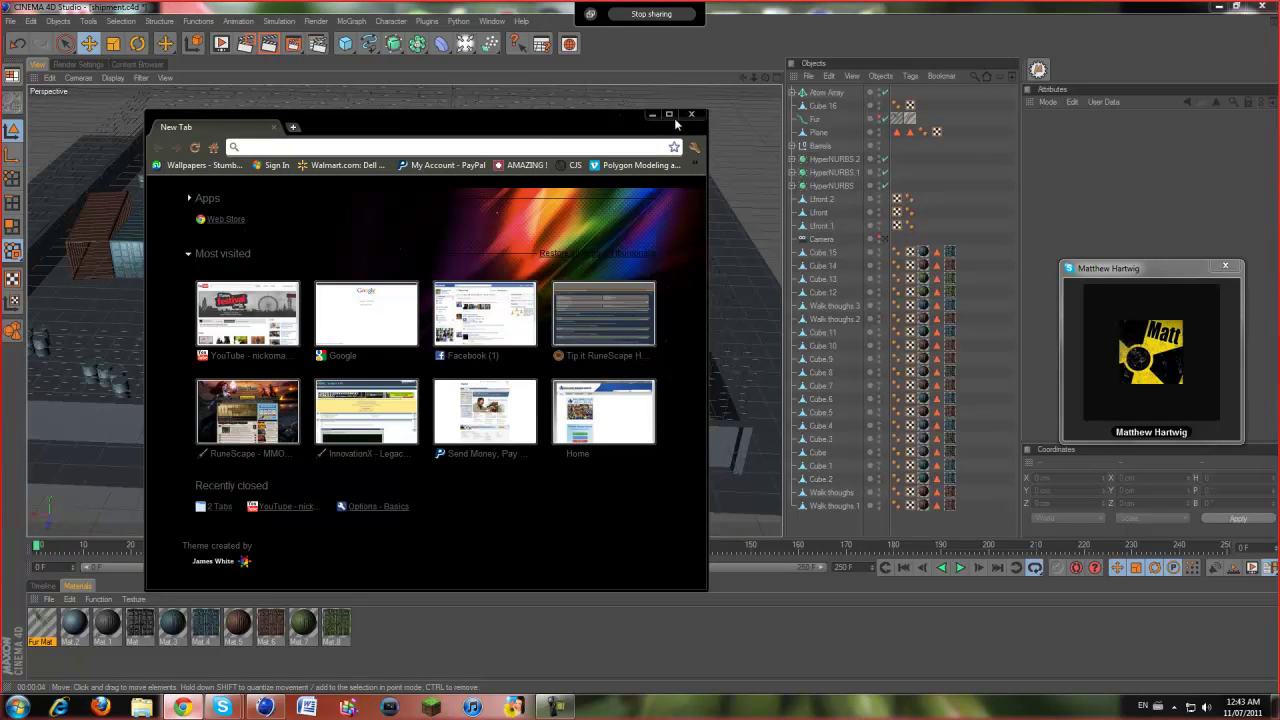
left_click(670, 115)
left_click(419, 200)
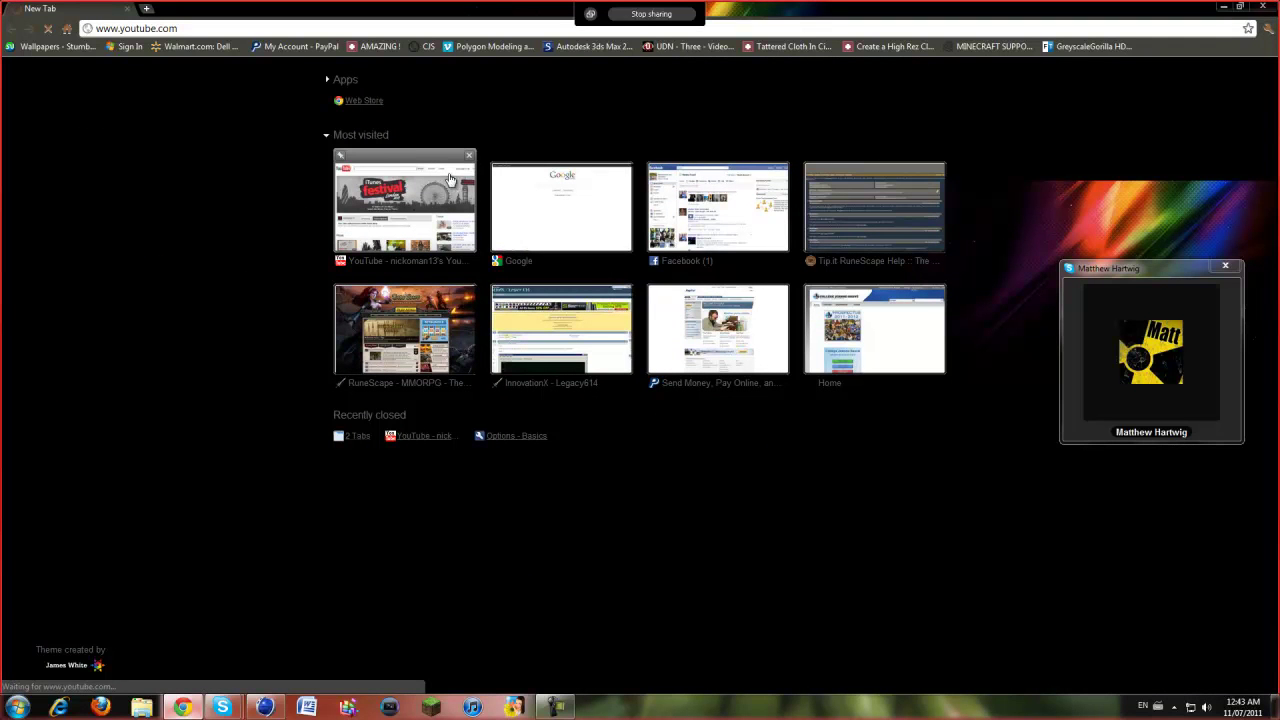
left_click(264, 707)
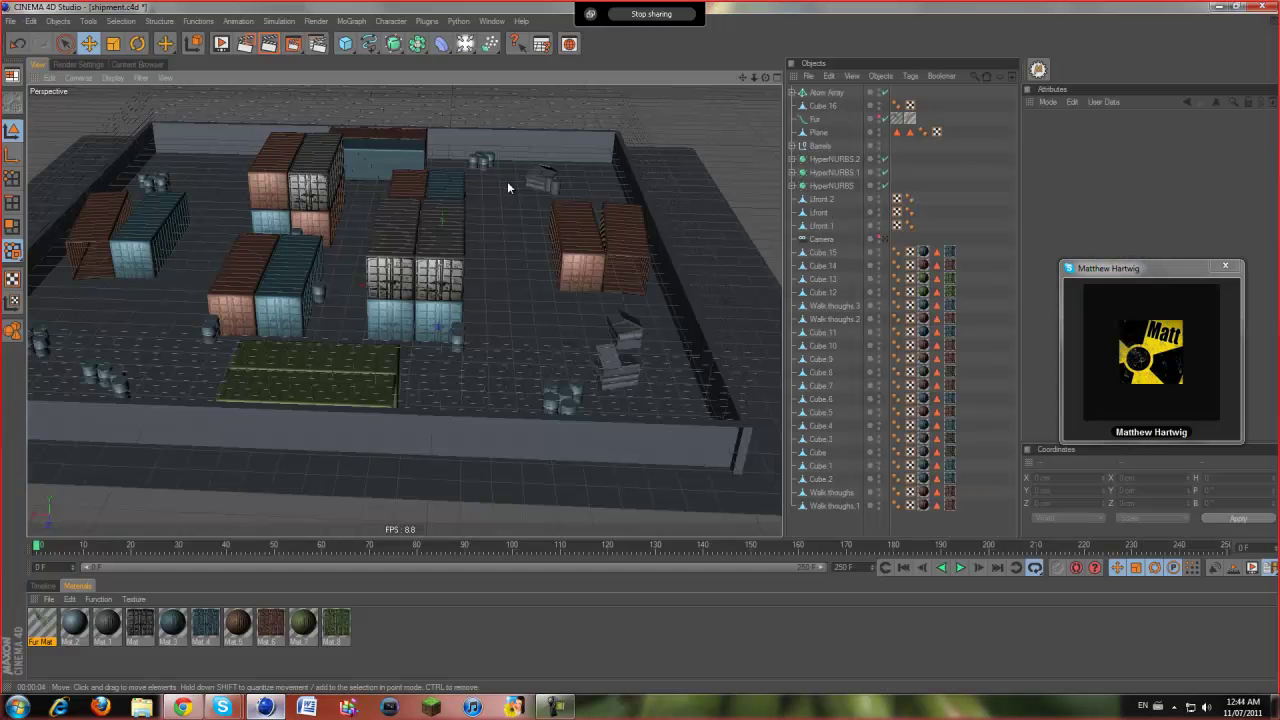
scroll(507, 181, "down", 3)
- Orbit around the whole yard and select the Walk thoughs 1 object
mouse_move(525, 181)
left_mouse_down("alt")
mouse_move(648, 356)
mouse_move(600, 240)
left_mouse_up("alt")
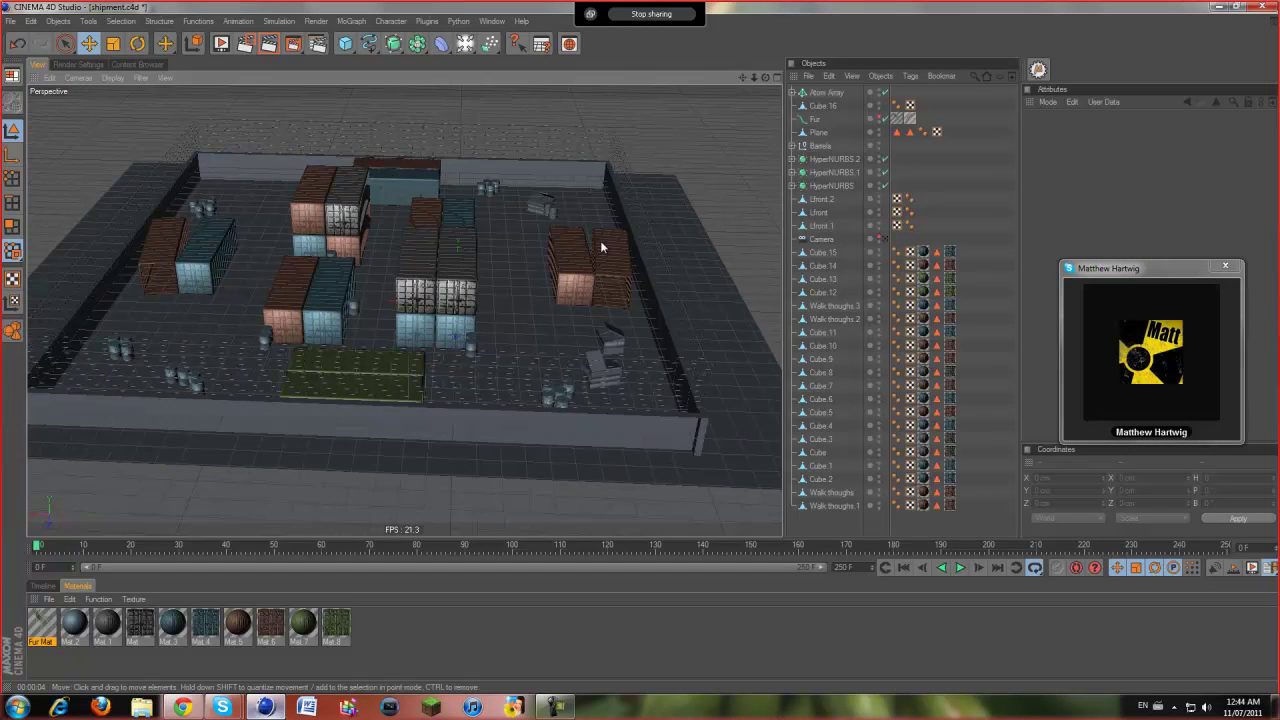
scroll(600, 240, "up", 2)
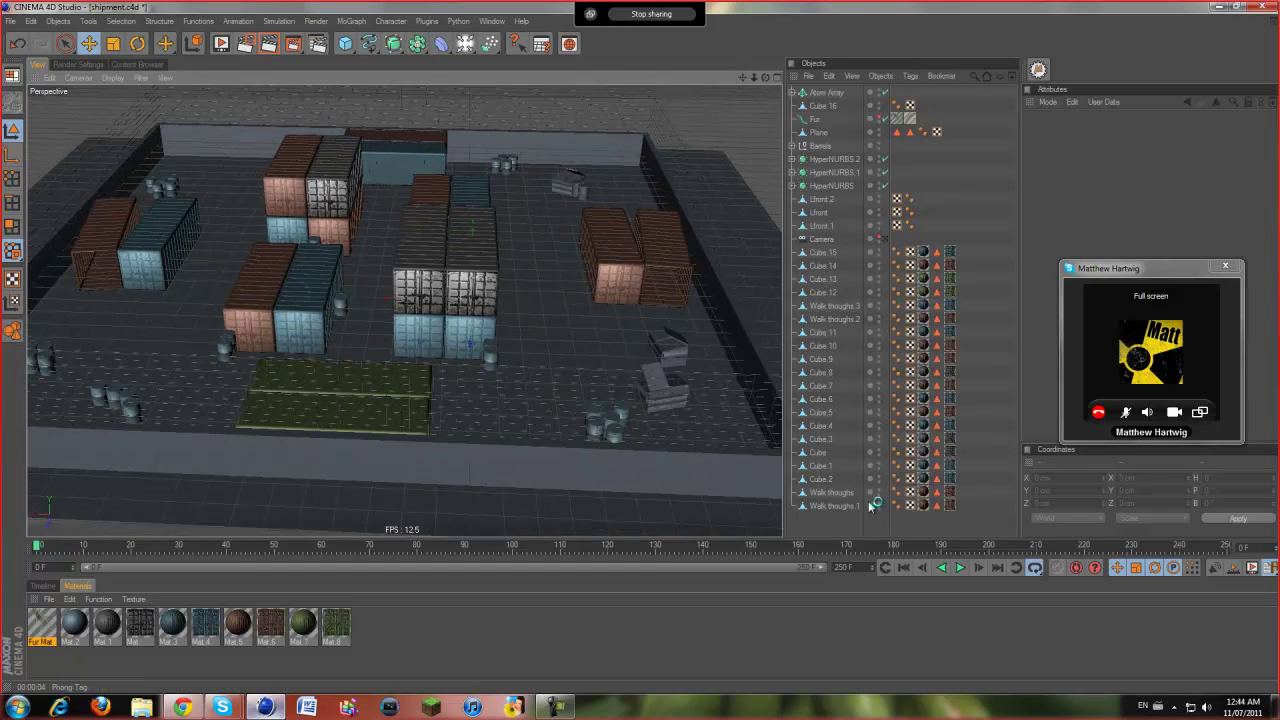
left_click(820, 506)
left_click(553, 707)
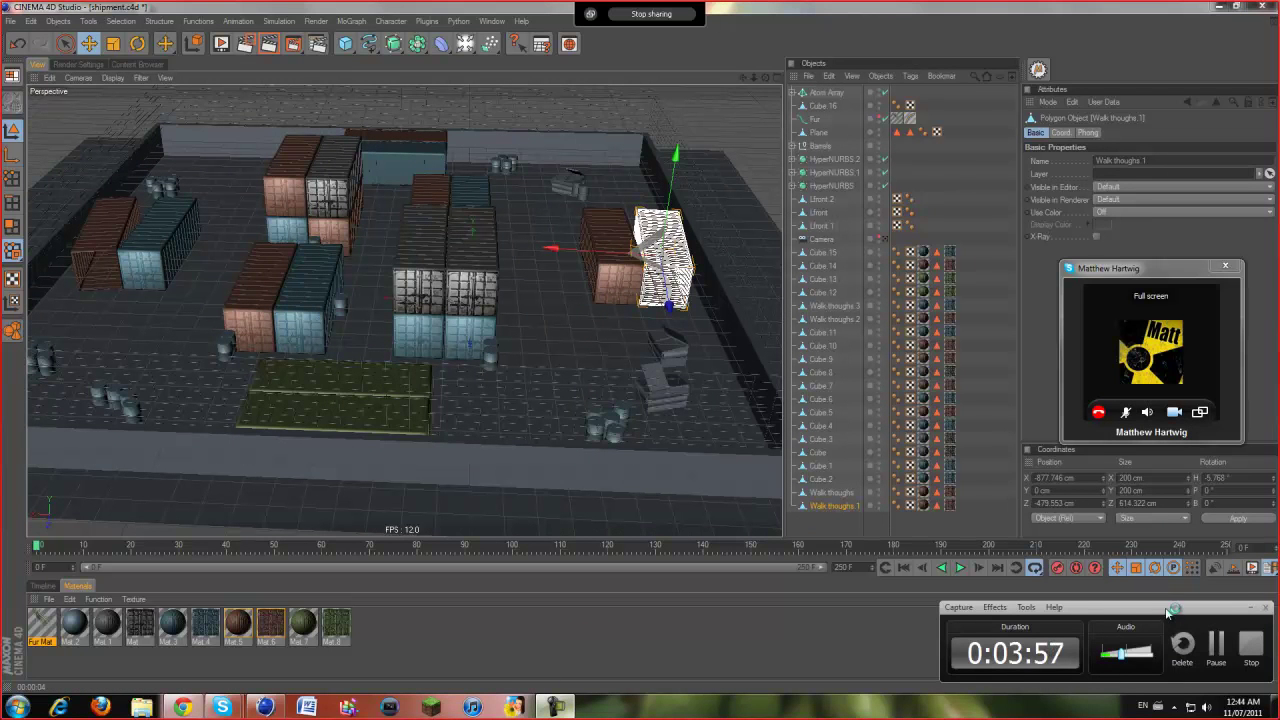
left_click_drag(1167, 612, 1164, 625)
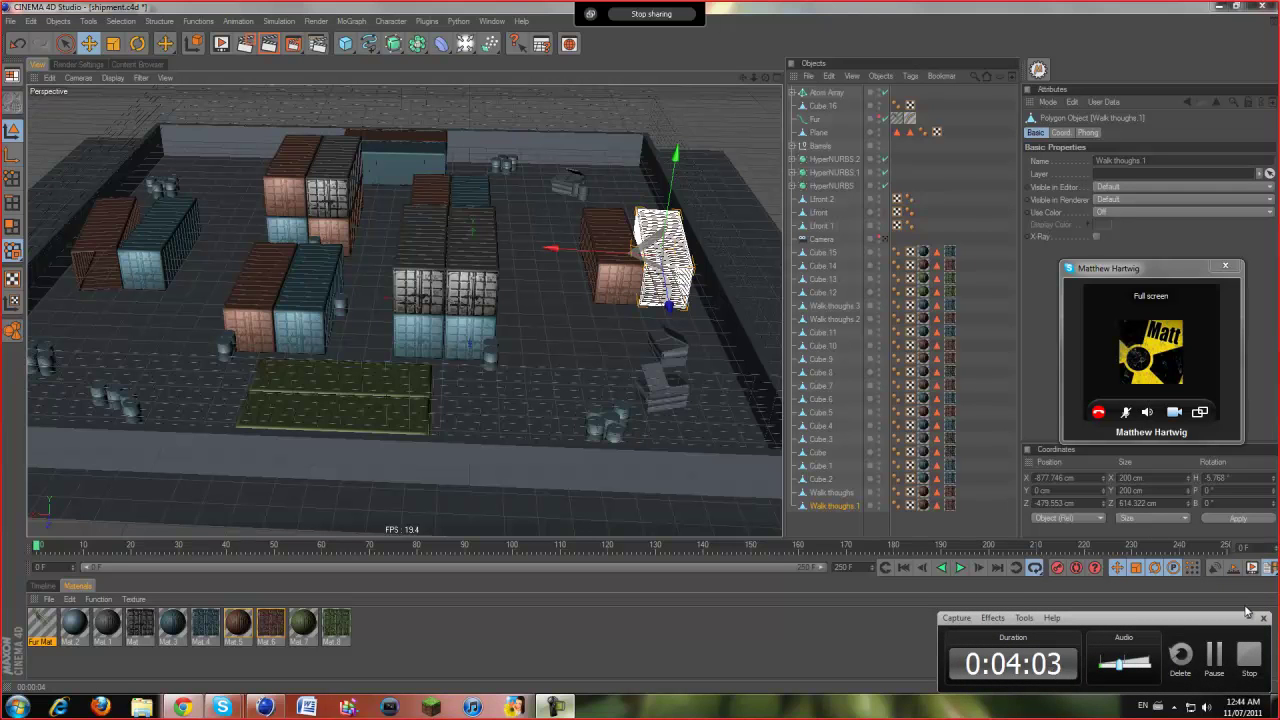
left_click(1252, 657)
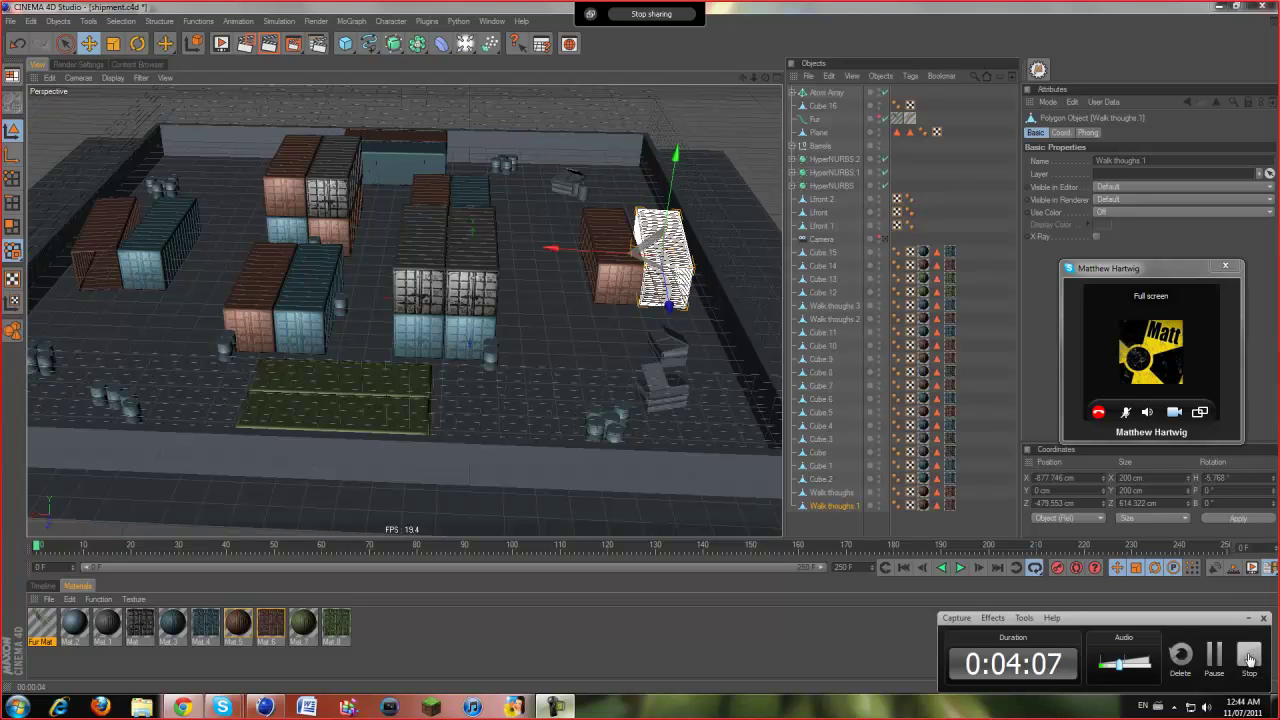